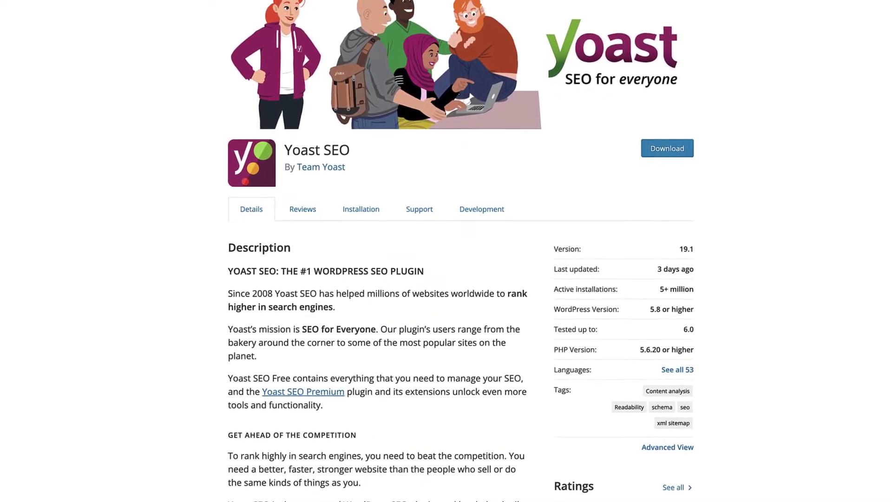
Look over the Yoast SEO plugin page and its details
click(540, 26)
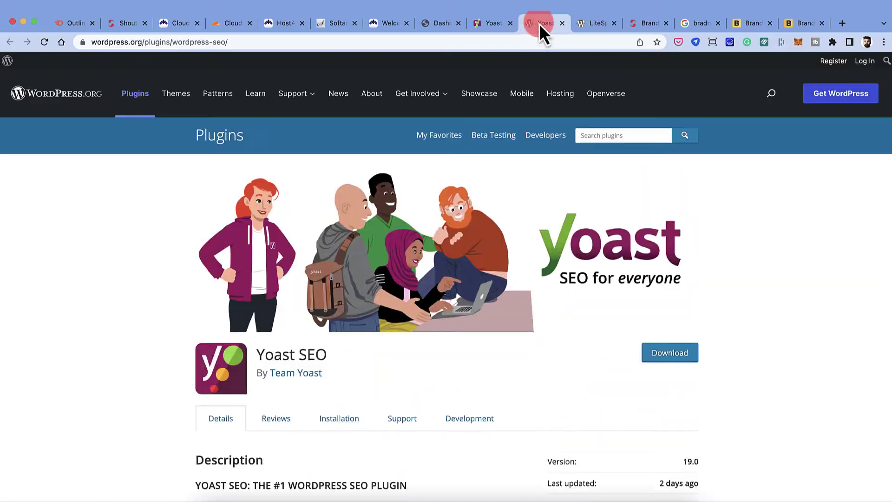
scroll(572, 214, down, 3)
click(573, 214)
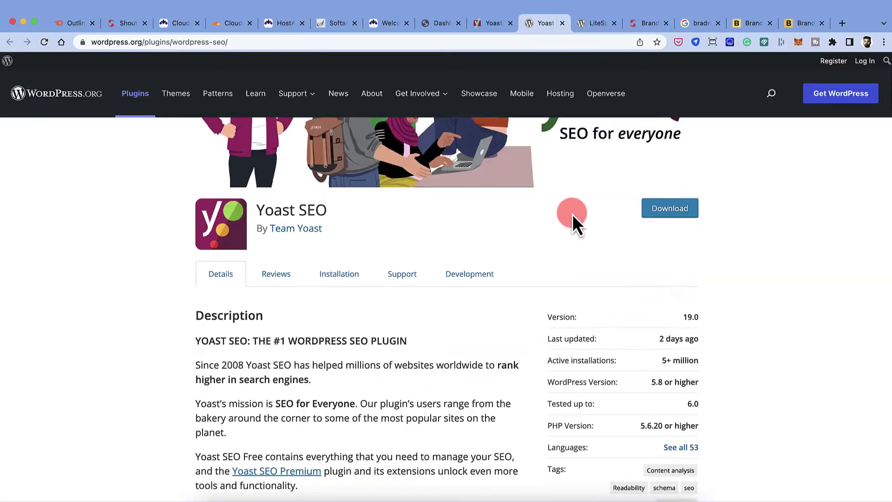
scroll(572, 214, down, 1)
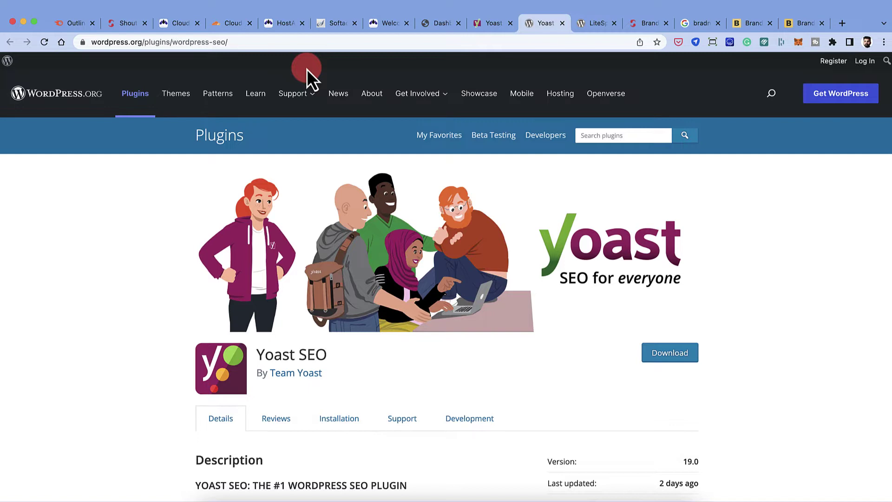
From the WordPress dashboard, find 'Yoast' under Plugins > Add New, then install and activate it
click(436, 29)
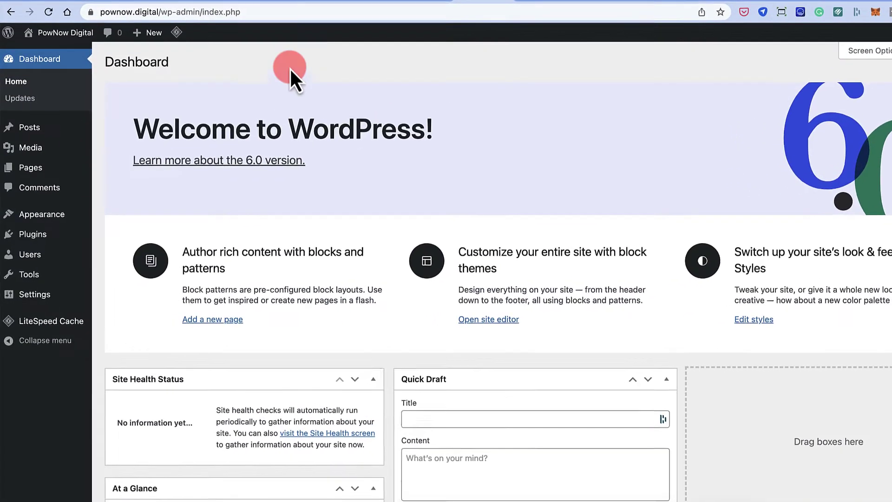
mouse_move(58, 239)
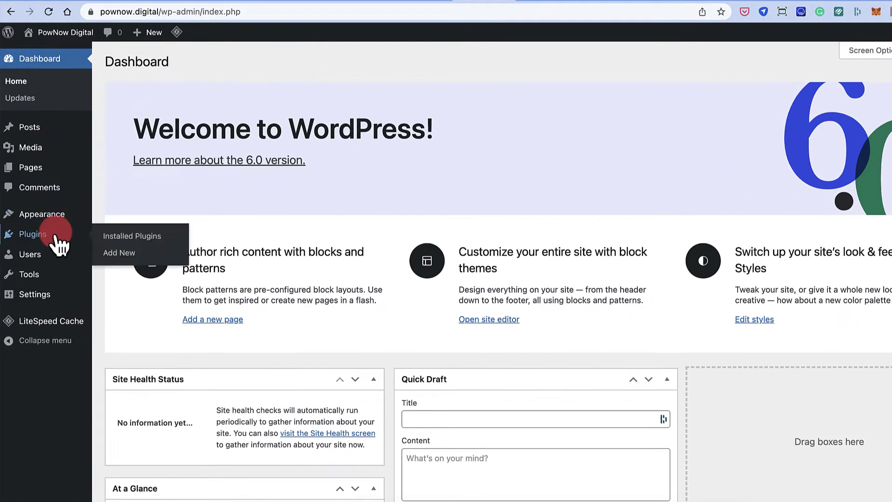
click(120, 254)
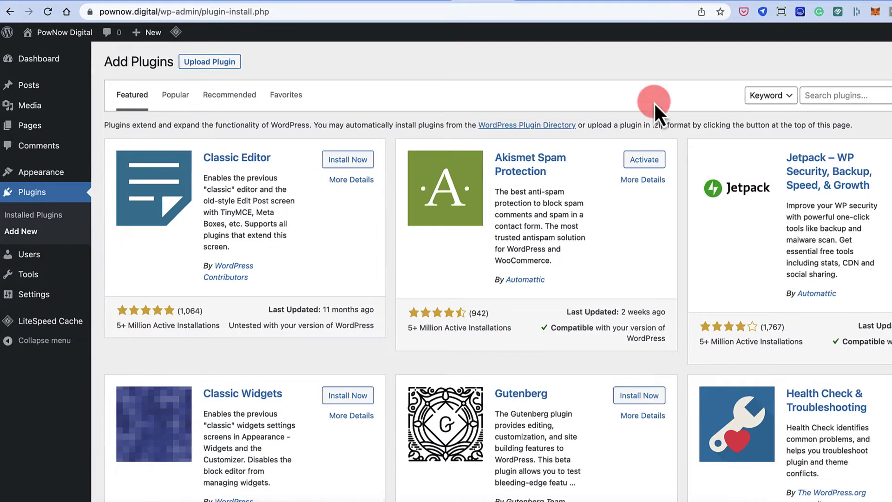
click(817, 95)
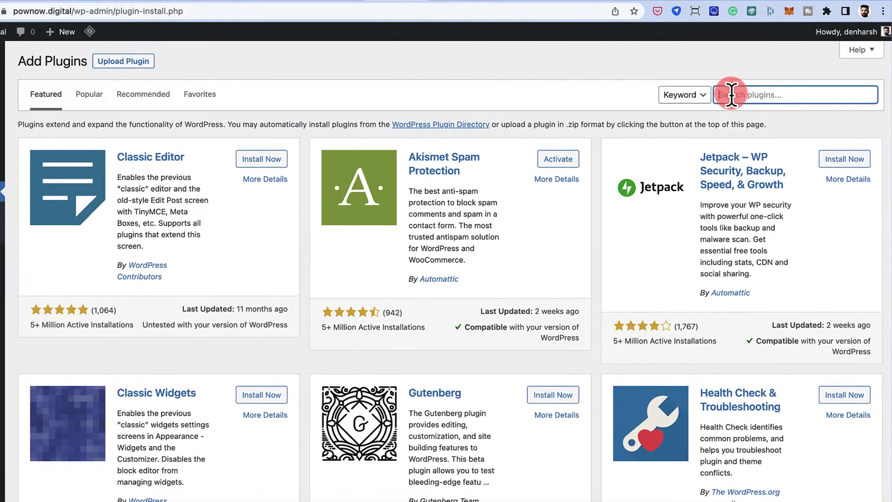
text(Yoast)
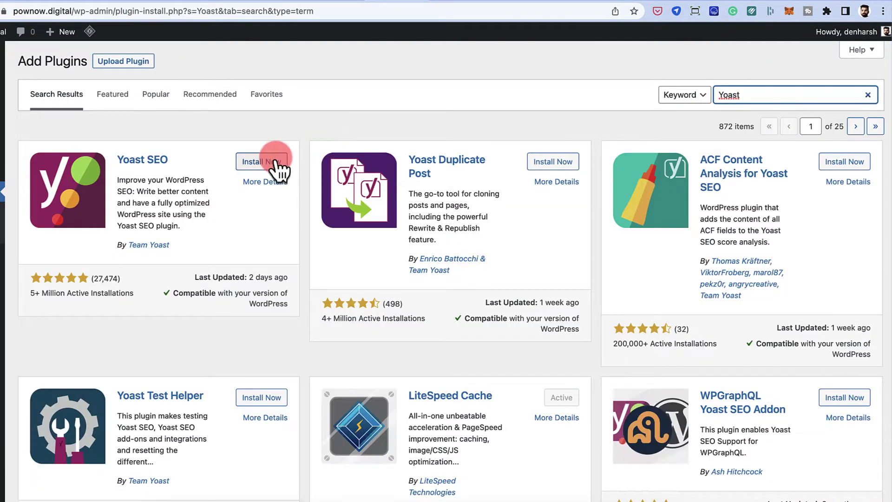
click(275, 161)
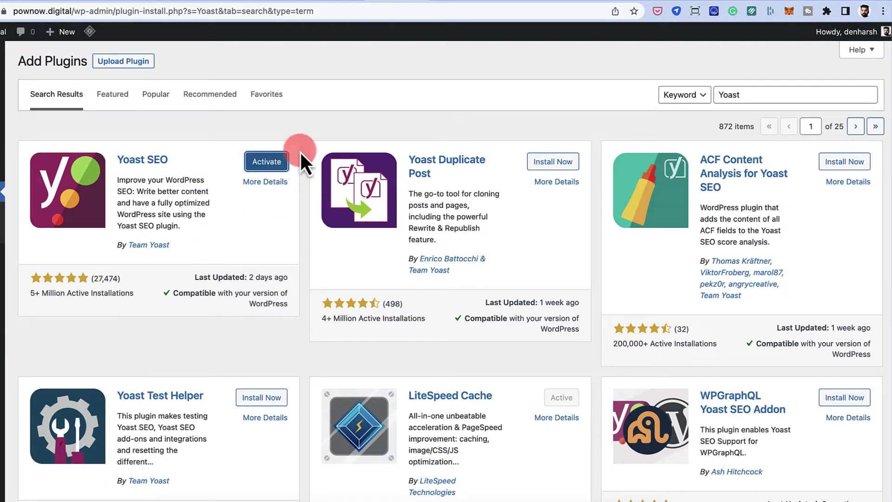
click(268, 161)
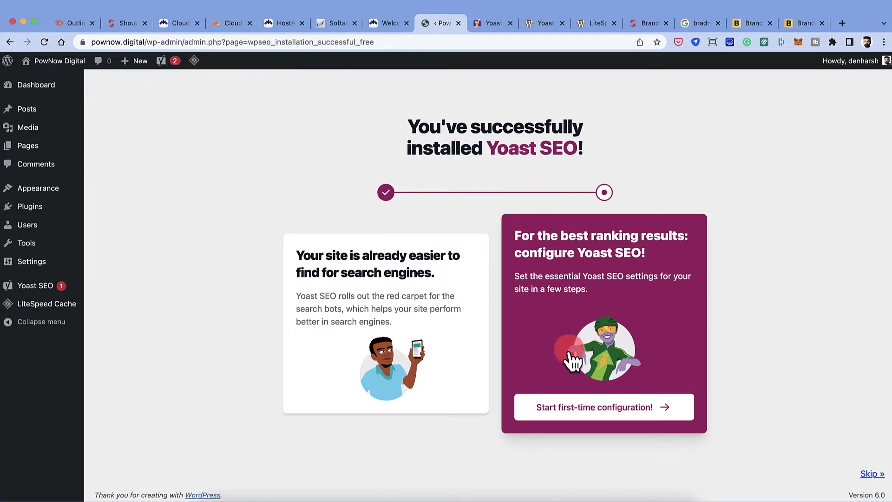
Start Yoast's first-time configuration and finish the SEO data optimization step
click(590, 417)
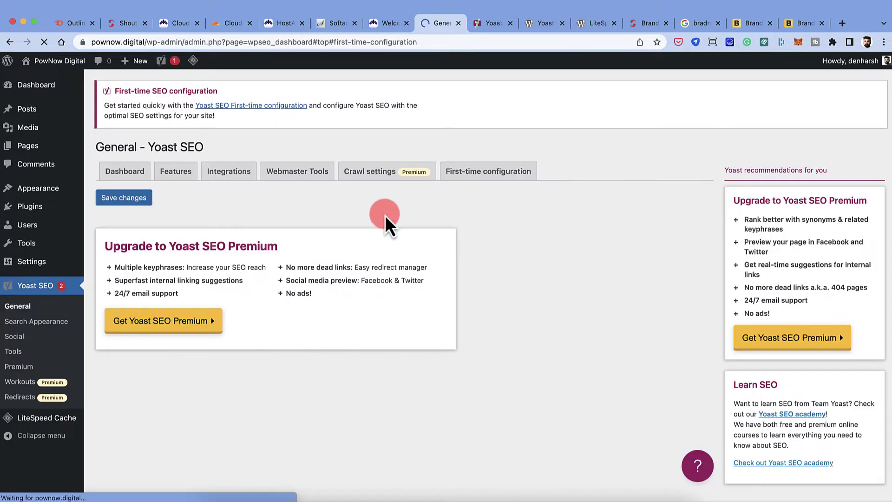
scroll(251, 219, down, 3)
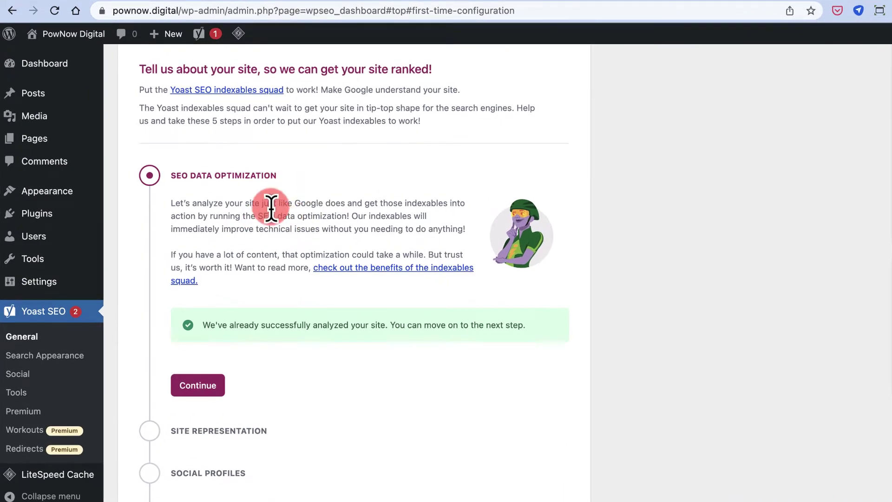
drag(210, 325, 525, 326)
drag(349, 216, 452, 229)
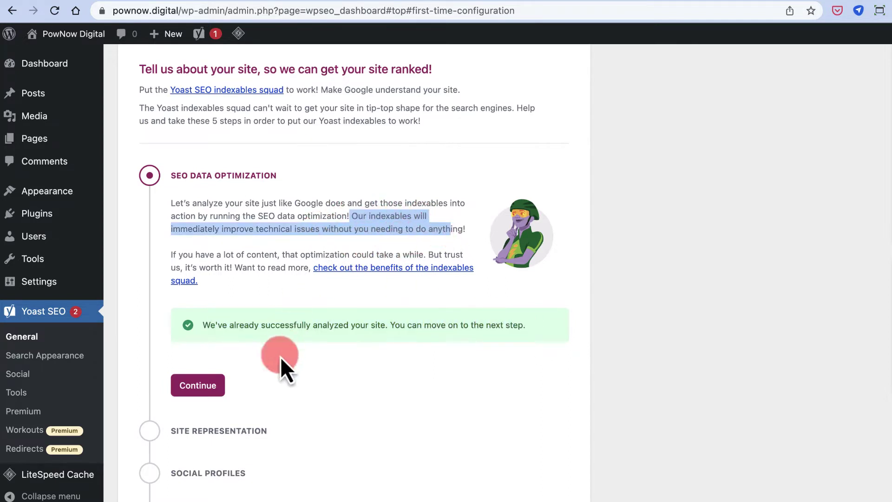
click(196, 389)
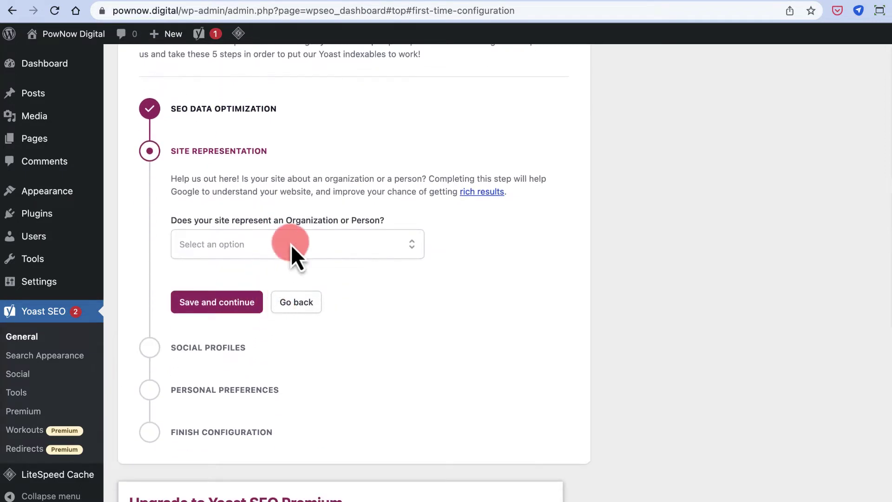
Represent the site as an Organization named 'PowNow Digital'
click(278, 242)
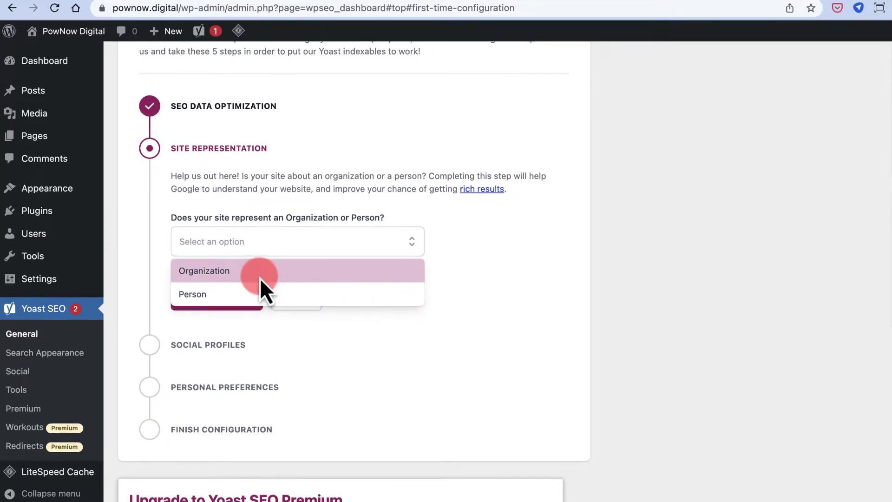
click(260, 276)
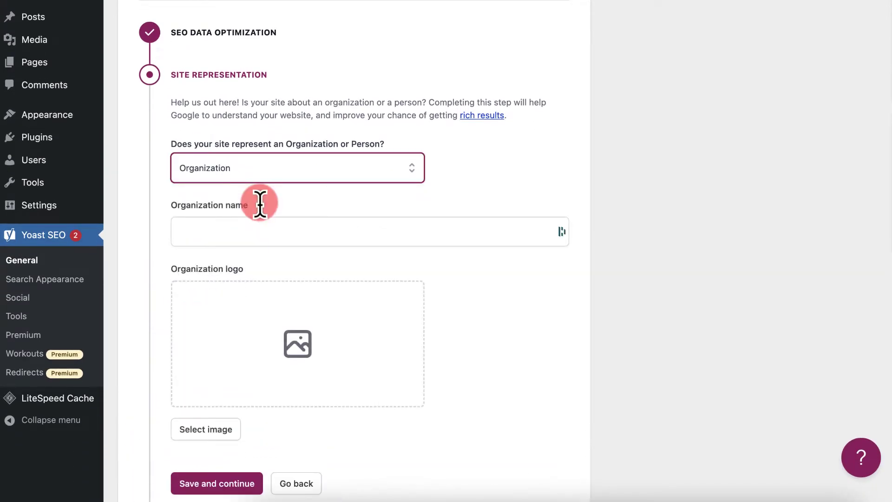
click(265, 231)
text(PowNow Dig)
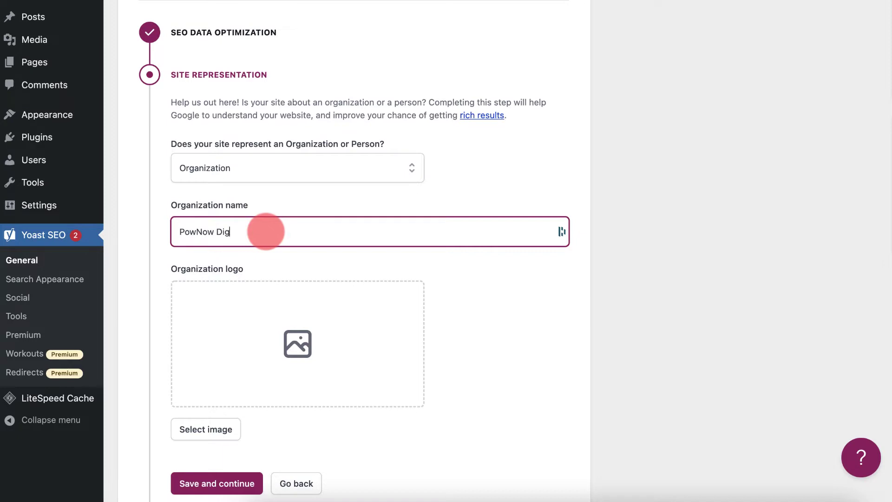
text(ital)
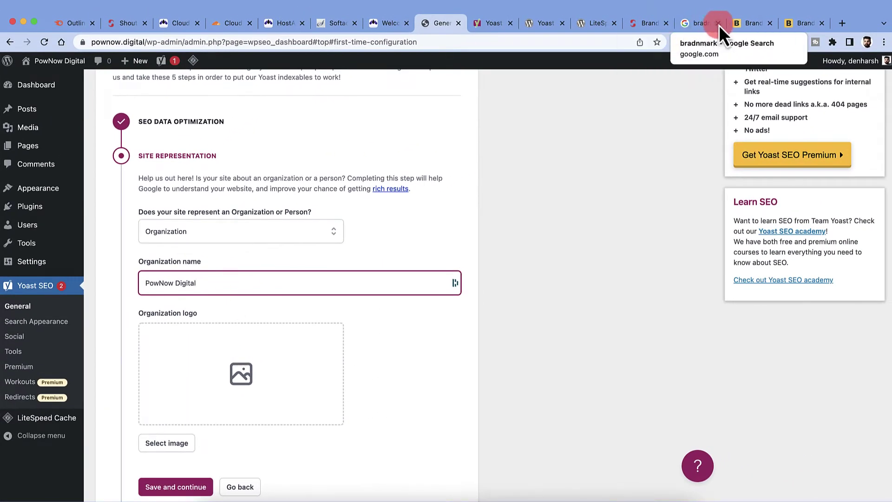
Show the PowNow Digital logo in the Brandmark editor and begin a delayed Snagit capture
click(719, 25)
click(656, 25)
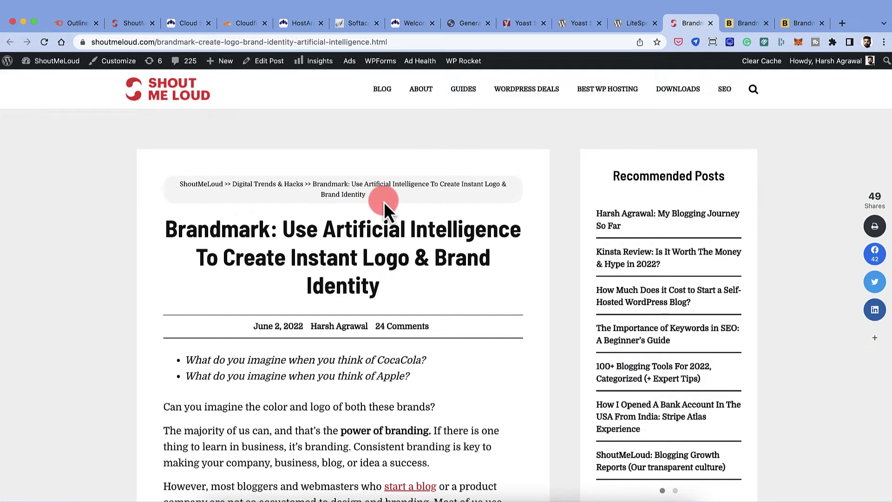
click(745, 26)
click(804, 25)
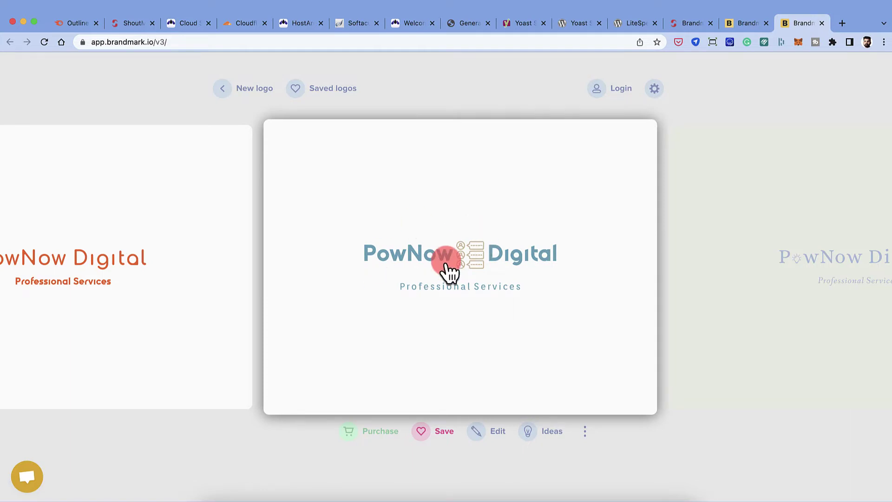
click(686, 7)
click(742, 49)
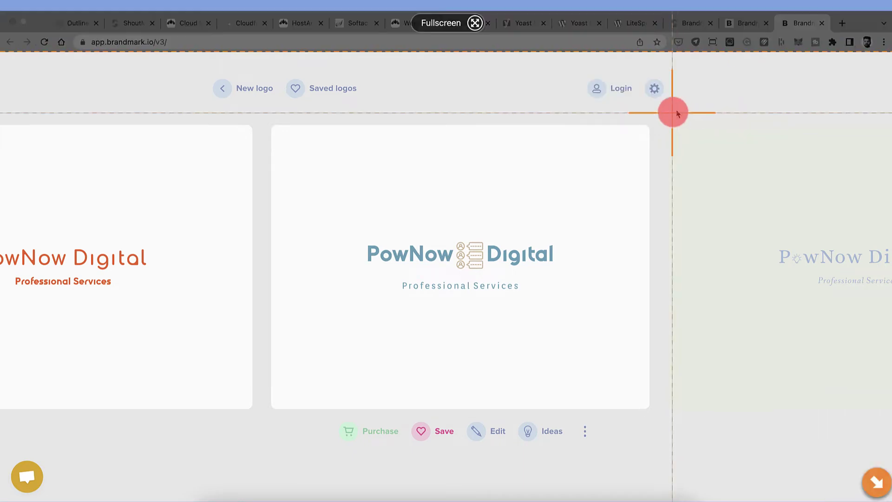
Capture the PowNow Digital logo card and save it to the Desktop as JPEG 'pownow Digital'
drag(326, 202, 603, 327)
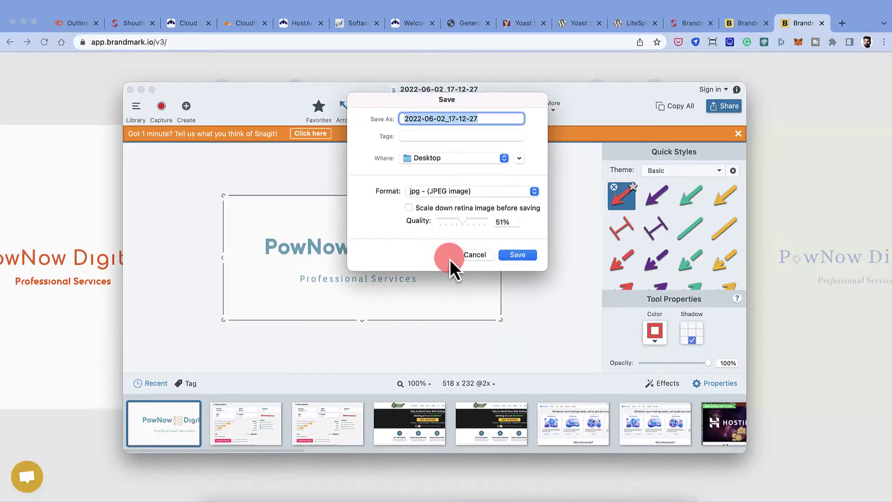
text(pow)
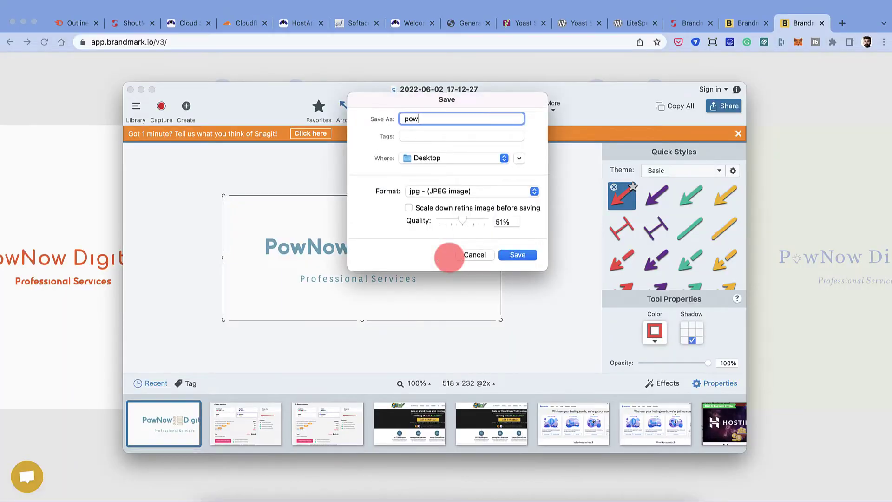
text(now Digital)
click(517, 256)
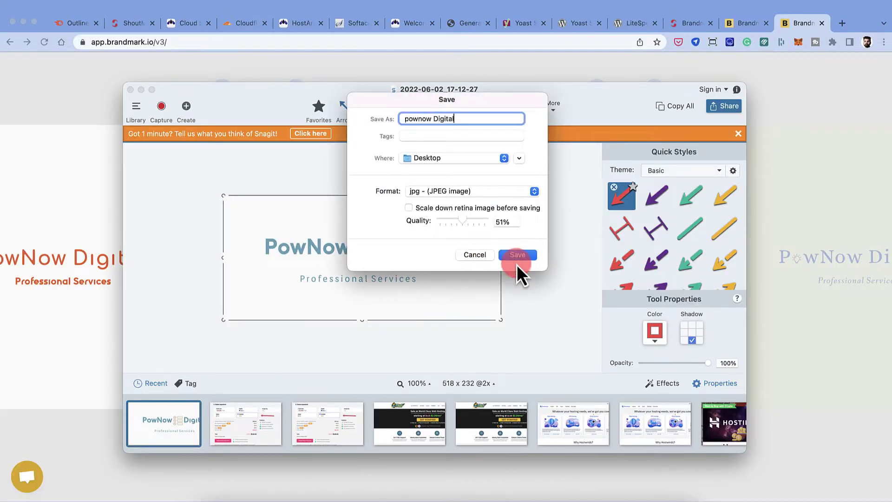
click(482, 212)
click(514, 253)
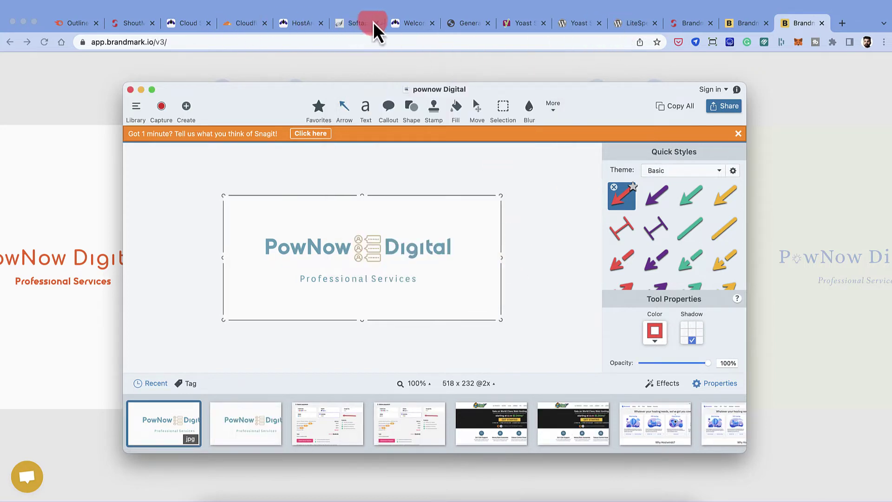
click(407, 27)
click(465, 26)
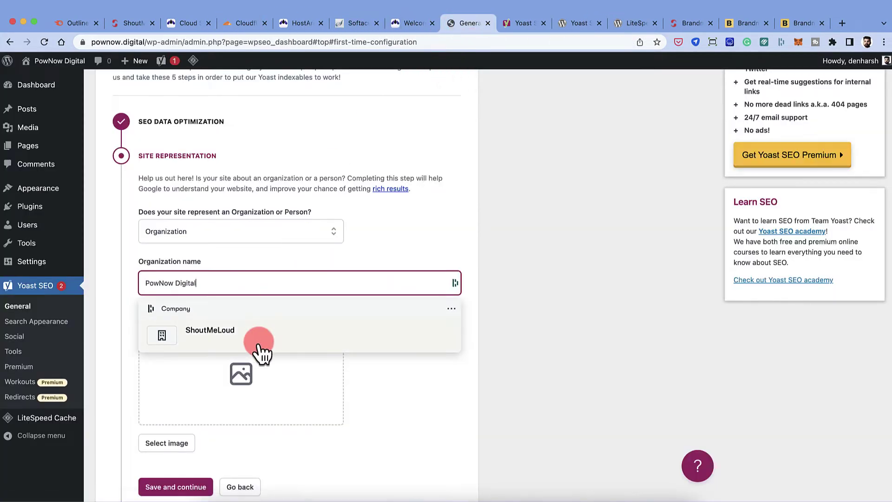
Upload 'pownow Digital' as the organization logo and save the site representation
click(239, 388)
click(440, 279)
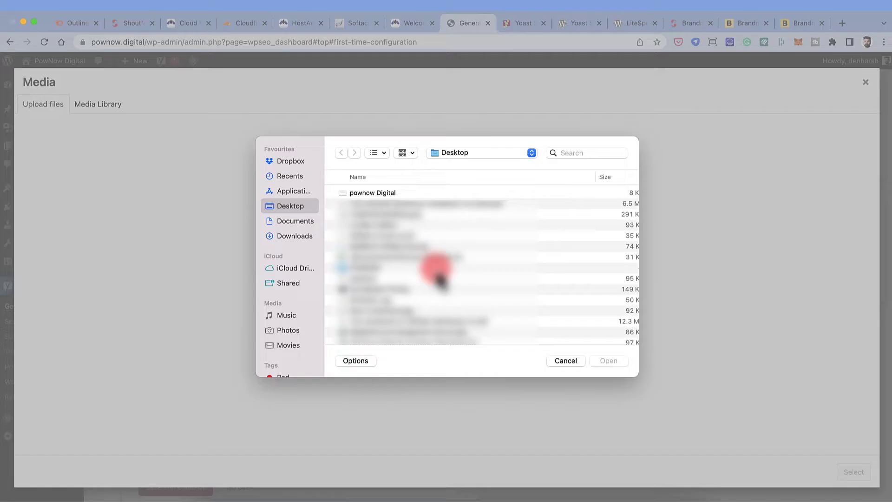
double_click(363, 197)
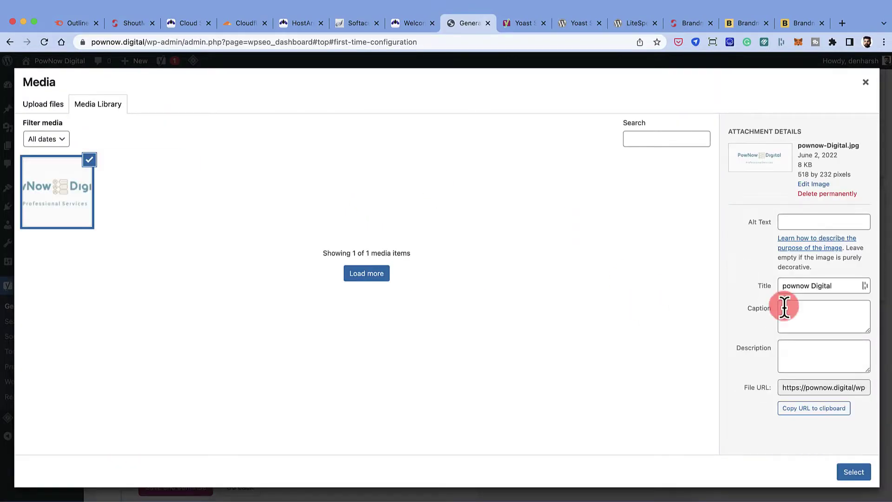
click(854, 472)
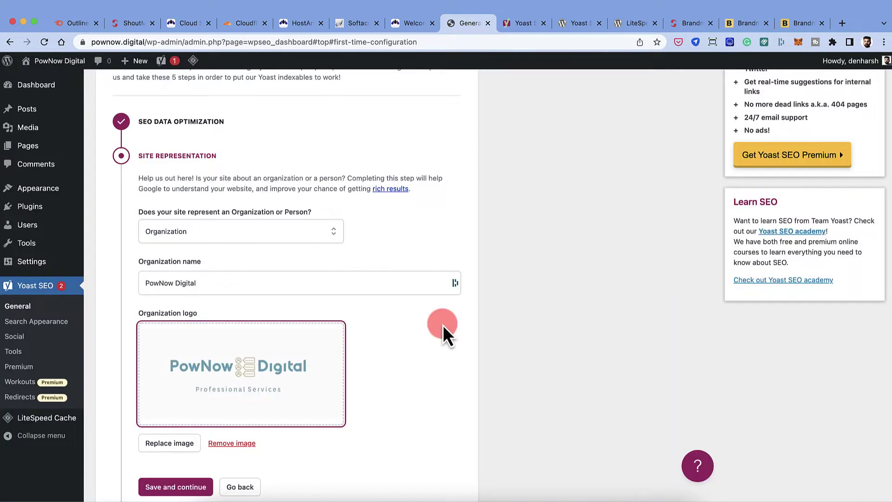
scroll(367, 328, down, 4)
click(190, 325)
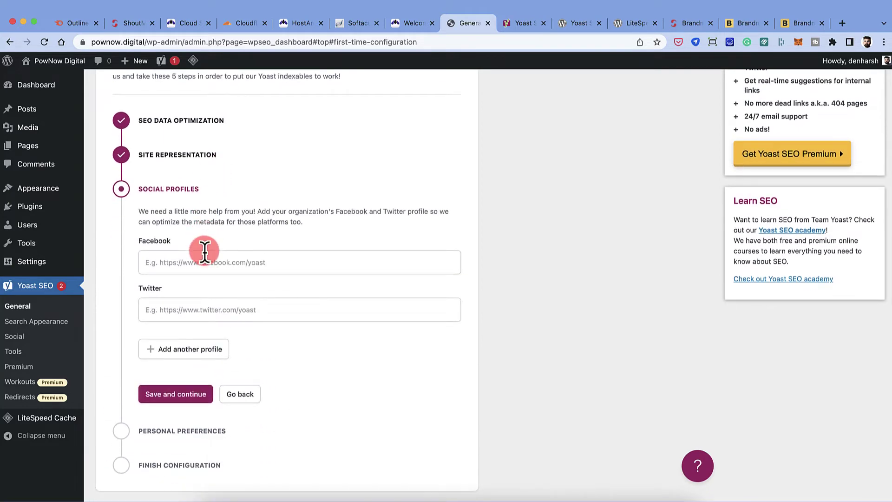
Add and then delete an extra social profile field, saving the step with no profiles
click(205, 349)
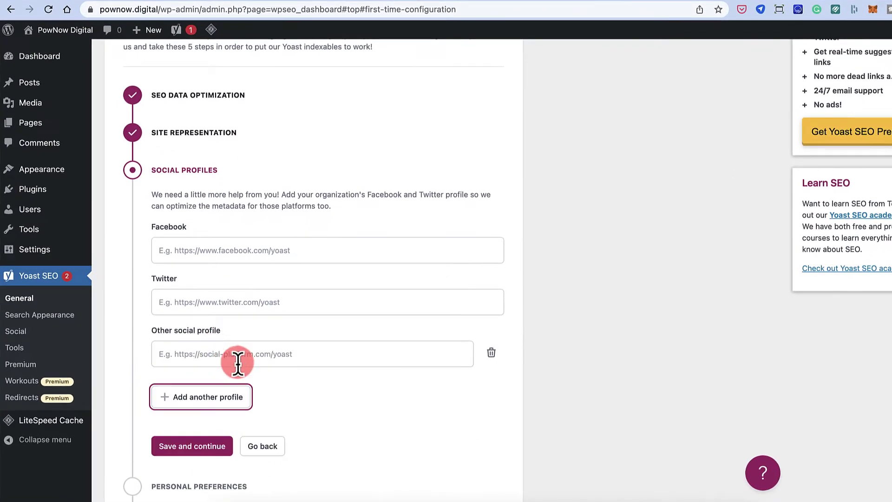
click(491, 355)
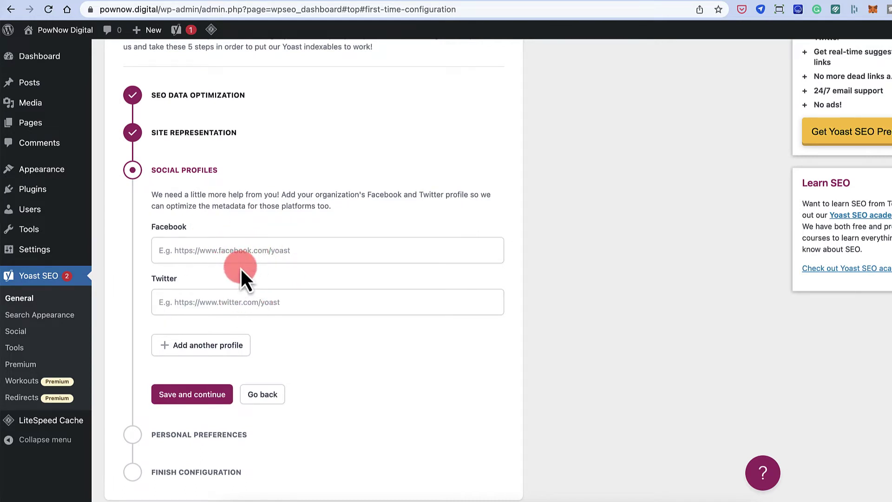
click(192, 393)
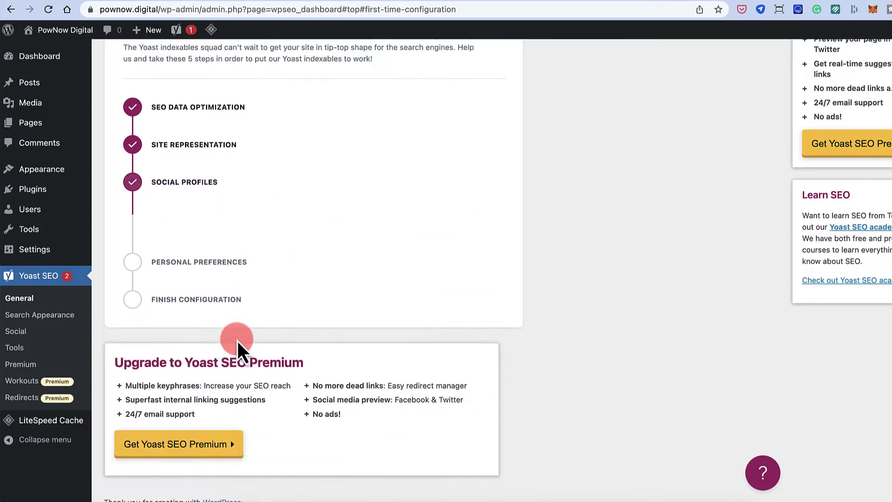
Save personal preferences with site tracking declined and the newsletter email left empty
scroll(219, 272, down, 3)
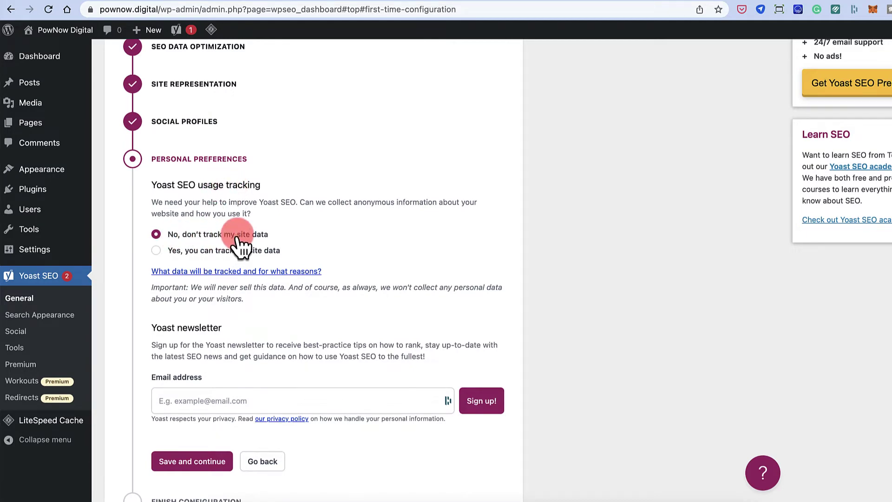
scroll(237, 223, down, 3)
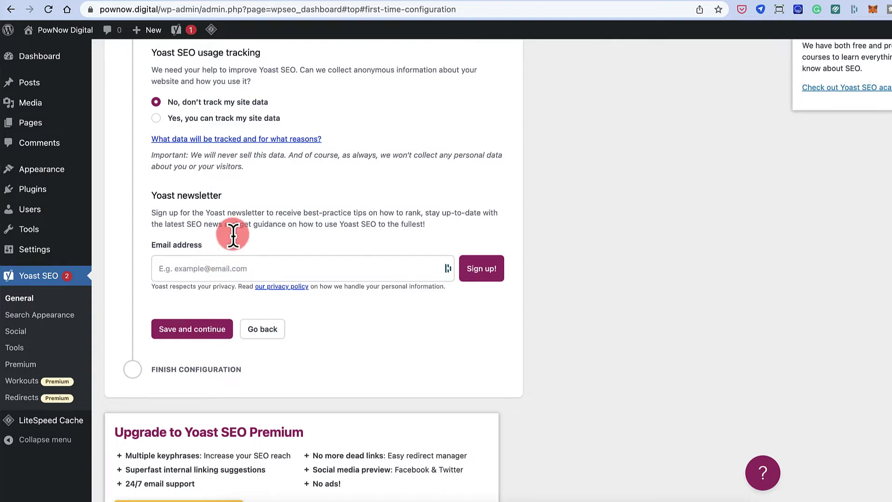
click(322, 266)
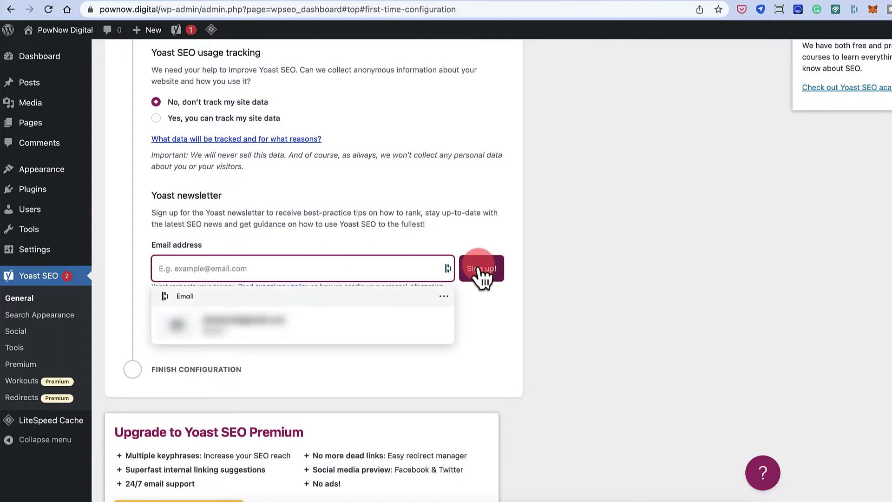
click(375, 219)
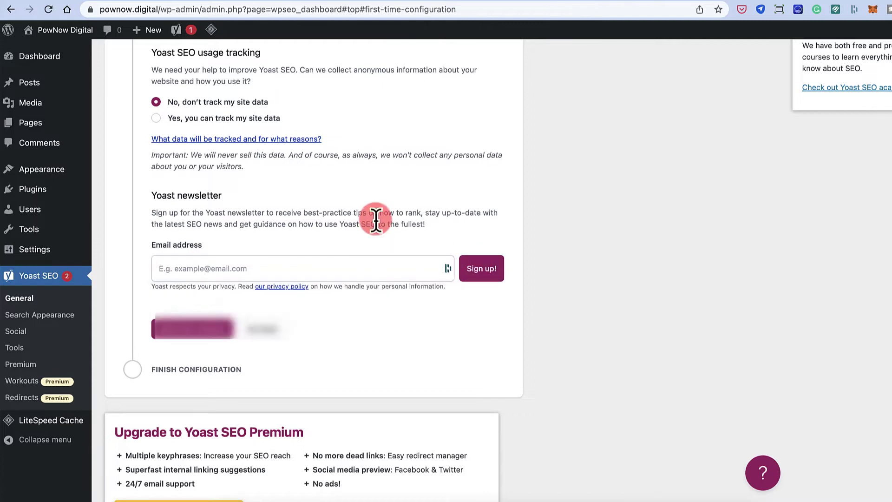
click(199, 329)
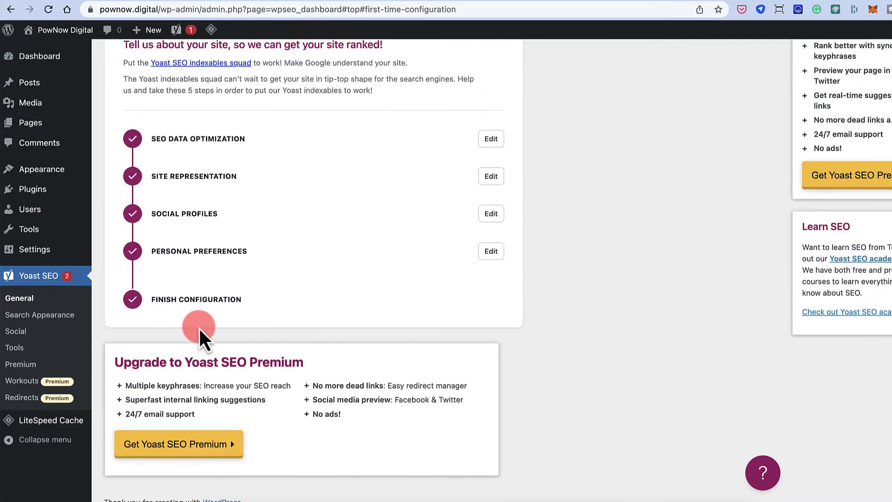
Go to the Yoast SEO Features settings and review the available features
click(216, 294)
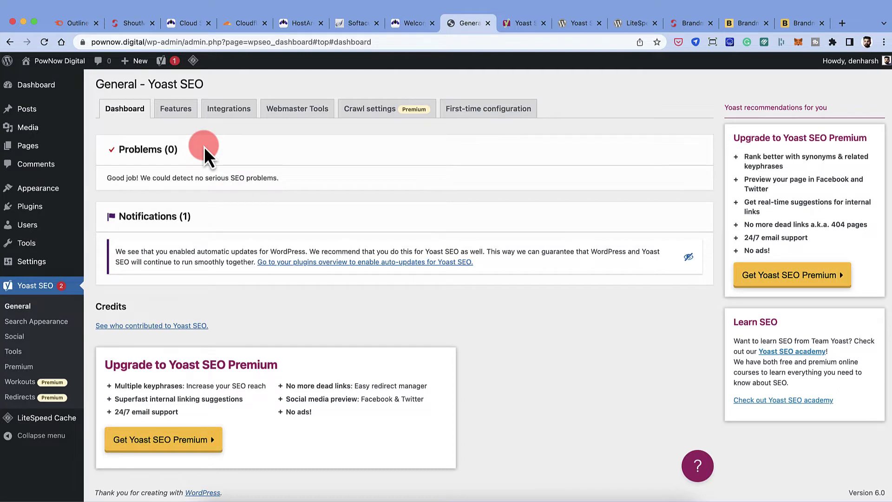
click(175, 110)
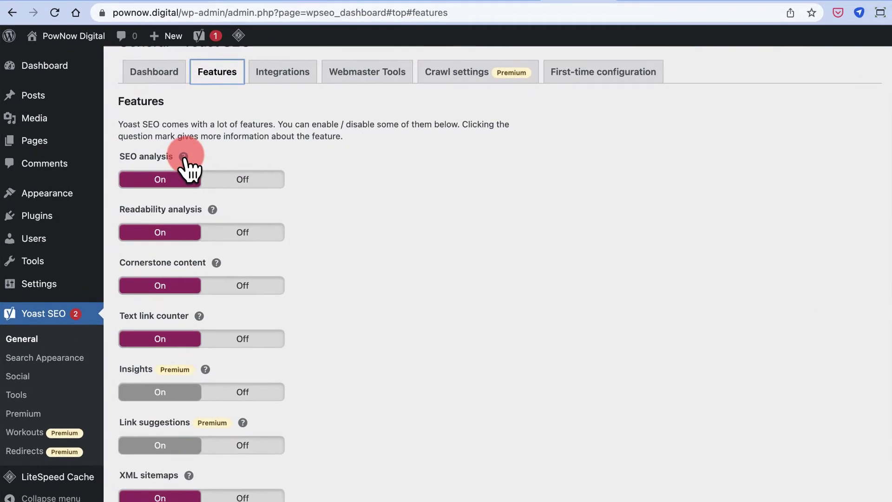
click(183, 157)
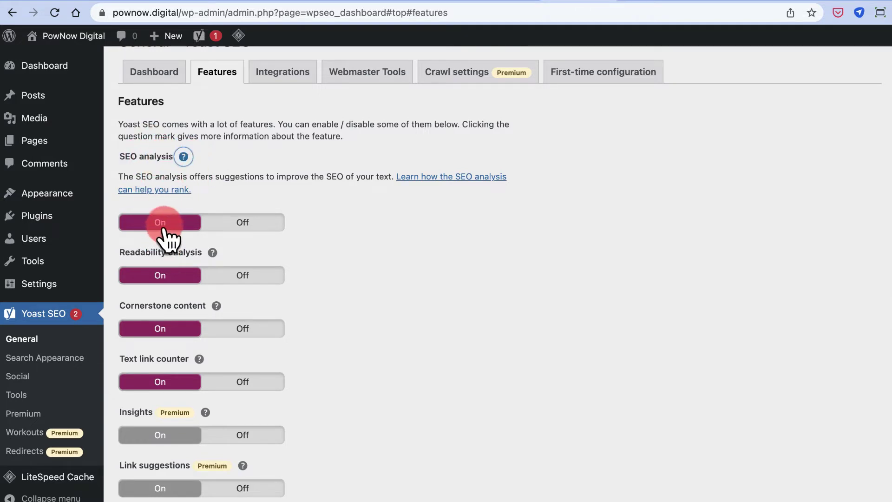
scroll(168, 235, down, 3)
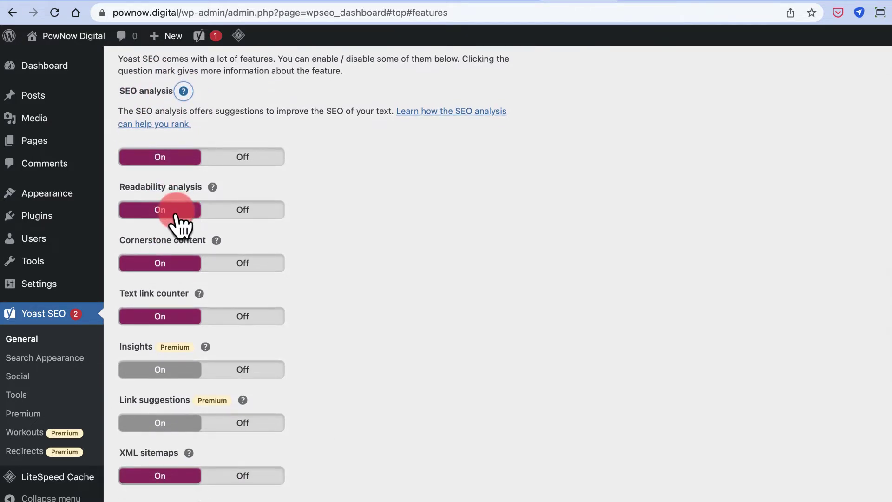
scroll(181, 225, down, 2)
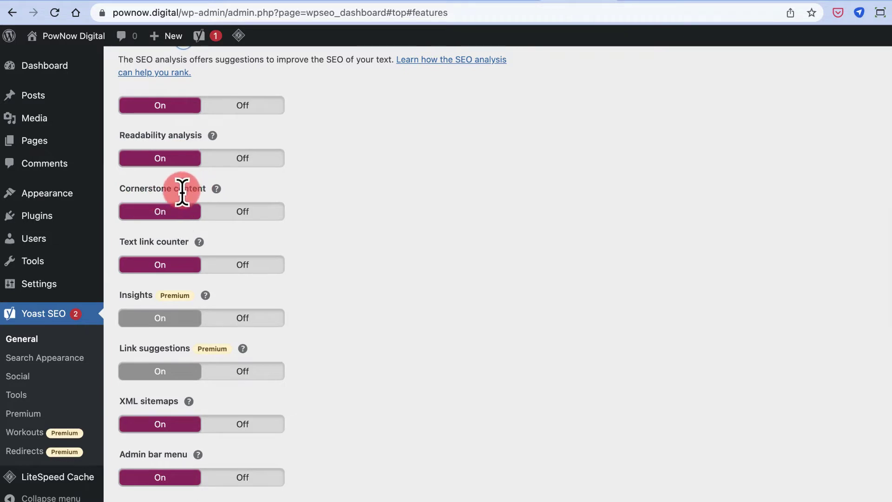
scroll(159, 218, down, 3)
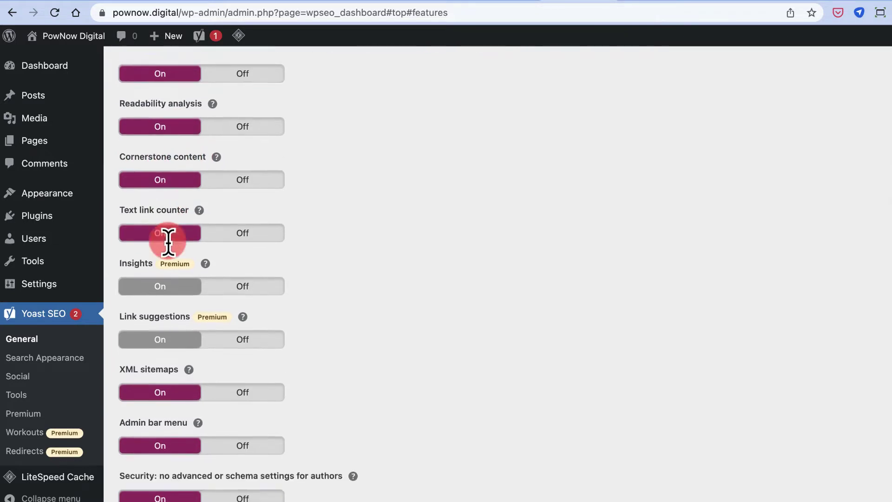
scroll(177, 194, down, 2)
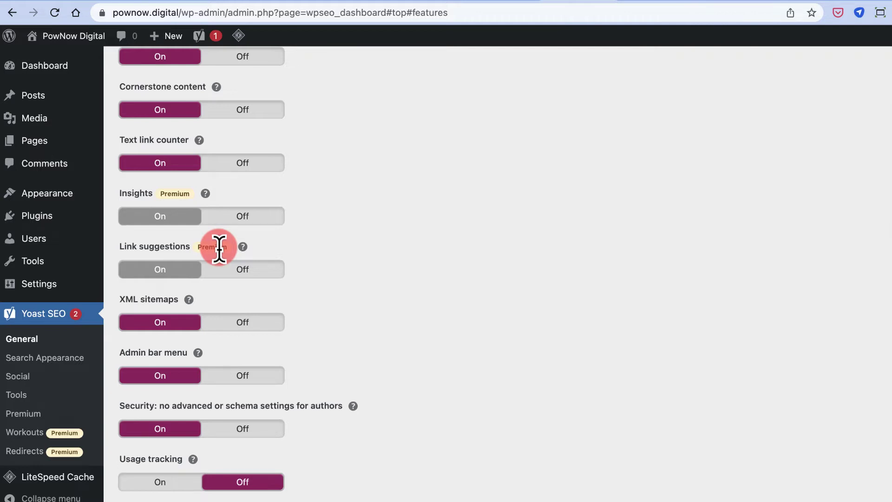
scroll(221, 279, down, 2)
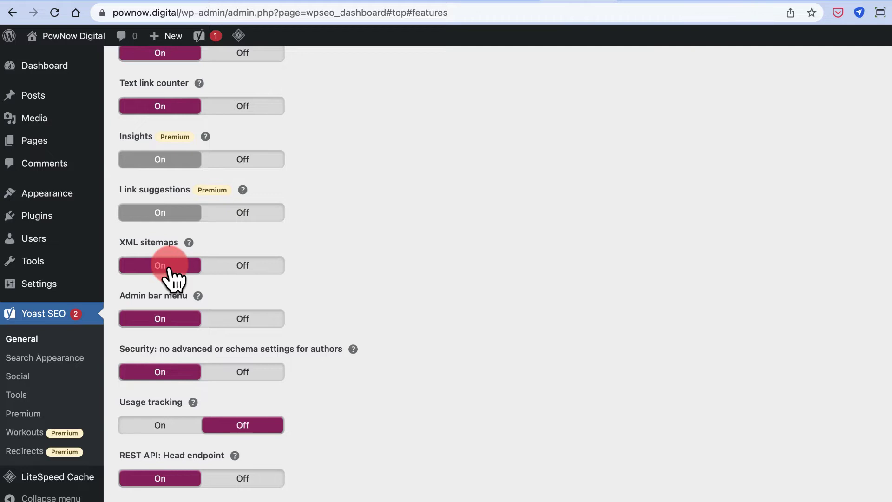
scroll(174, 278, down, 2)
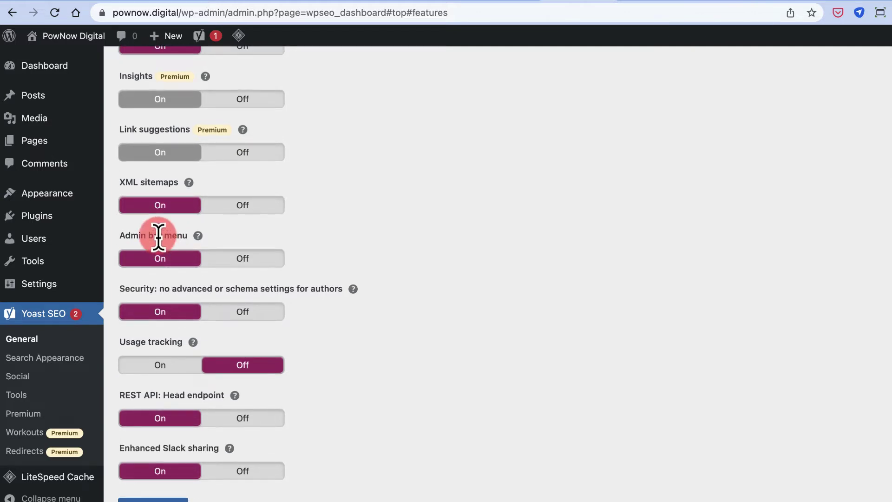
Turn off Admin bar menu, author security, REST API Head endpoint and Enhanced Slack sharing, then save
click(215, 261)
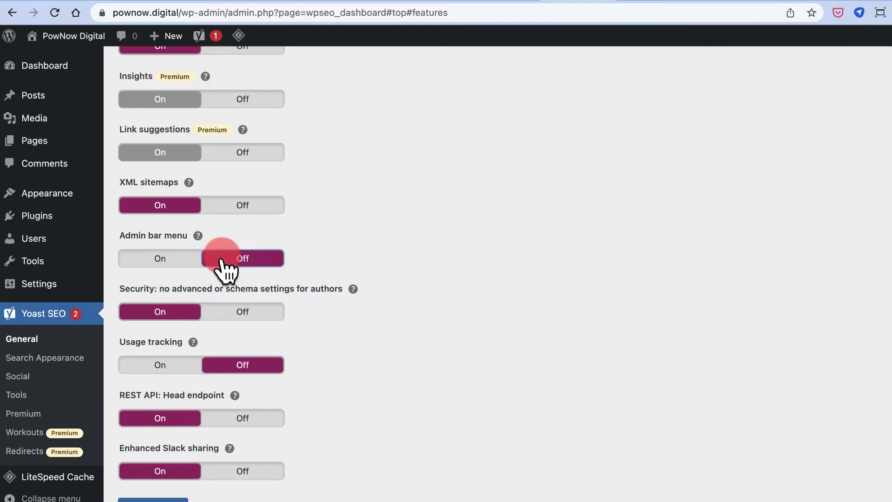
scroll(223, 268, down, 2)
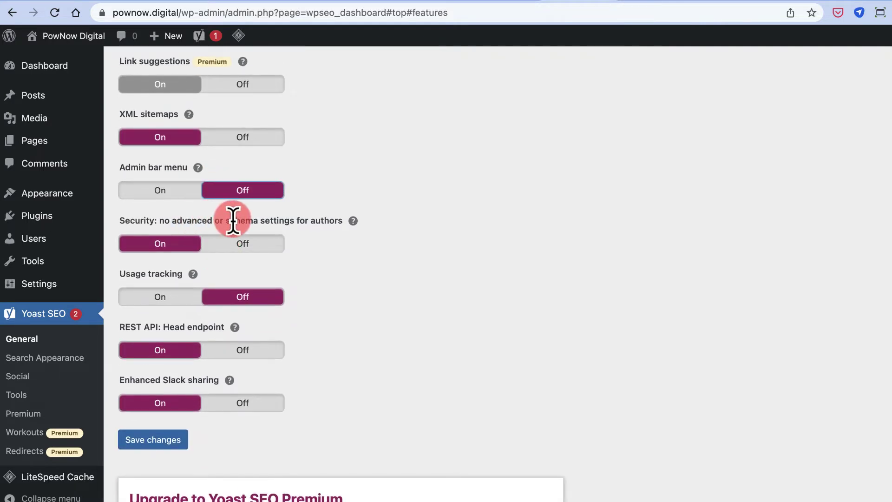
click(260, 244)
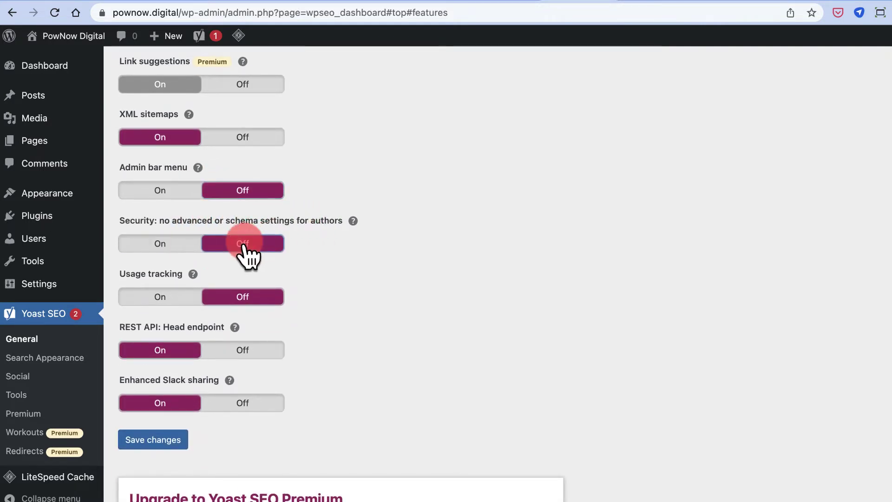
scroll(207, 254, down, 2)
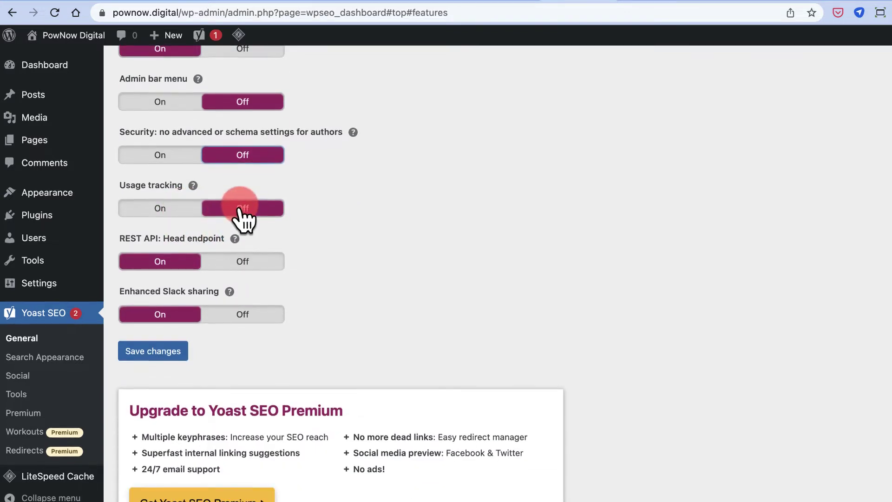
click(234, 239)
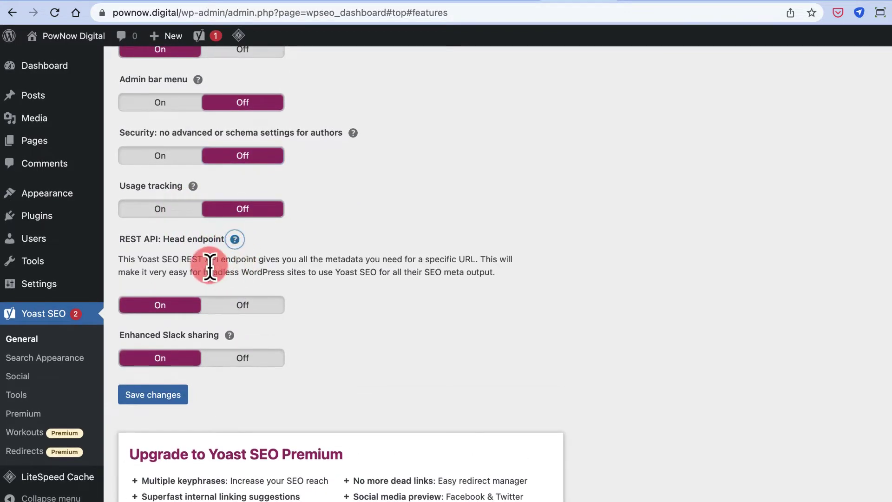
click(241, 306)
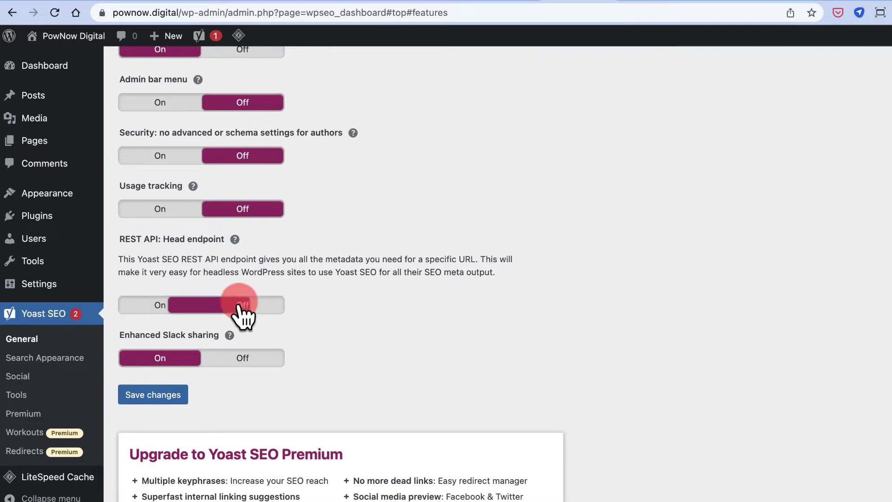
click(231, 362)
click(180, 359)
click(228, 337)
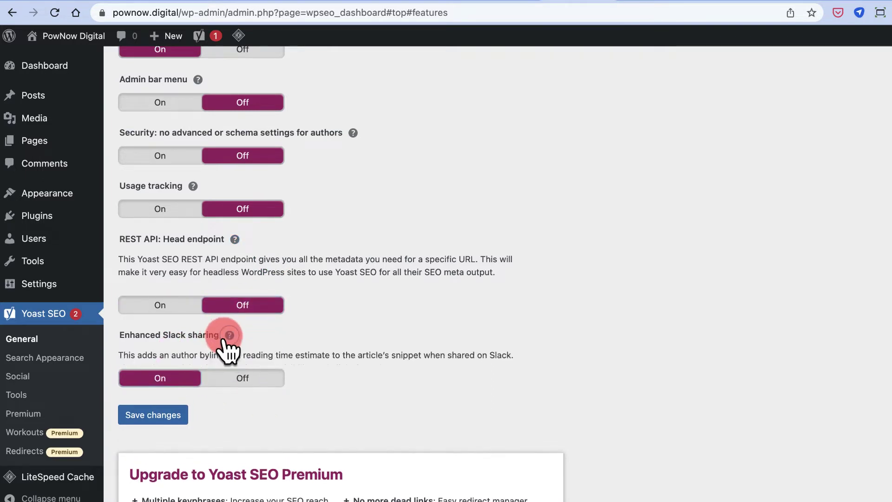
scroll(285, 321, down, 2)
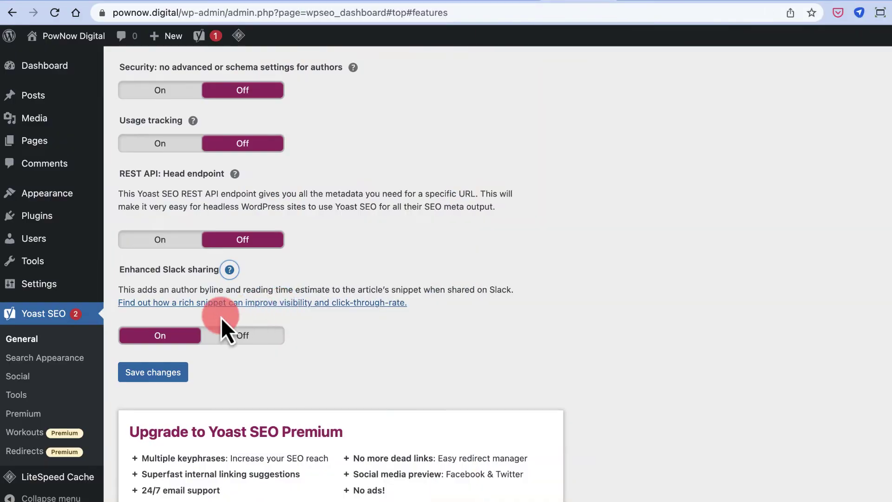
click(232, 336)
click(176, 391)
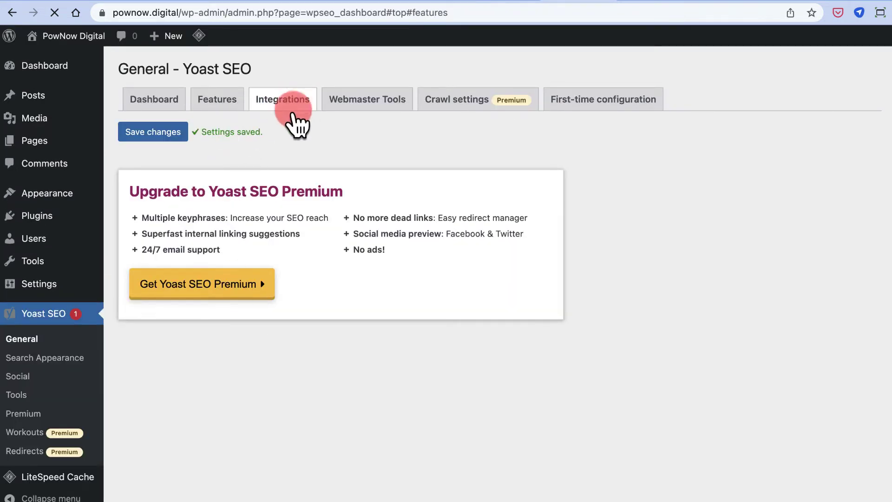
Save the Semrush, Wincher and Ryte integrations as Off and show the Webmaster Tools verification fields
click(222, 110)
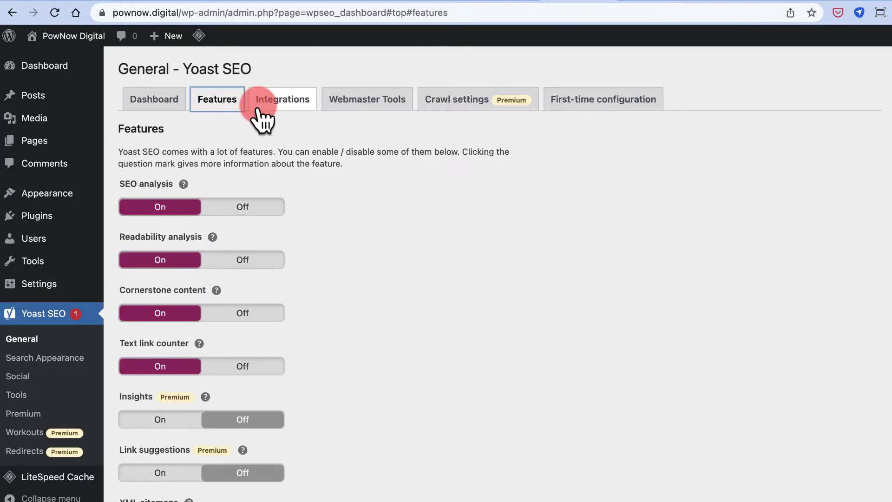
click(278, 106)
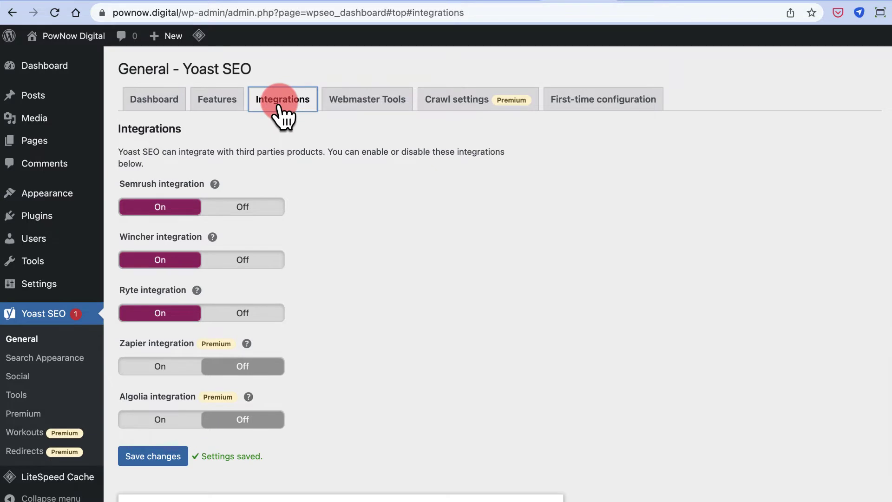
scroll(180, 173, down, 1)
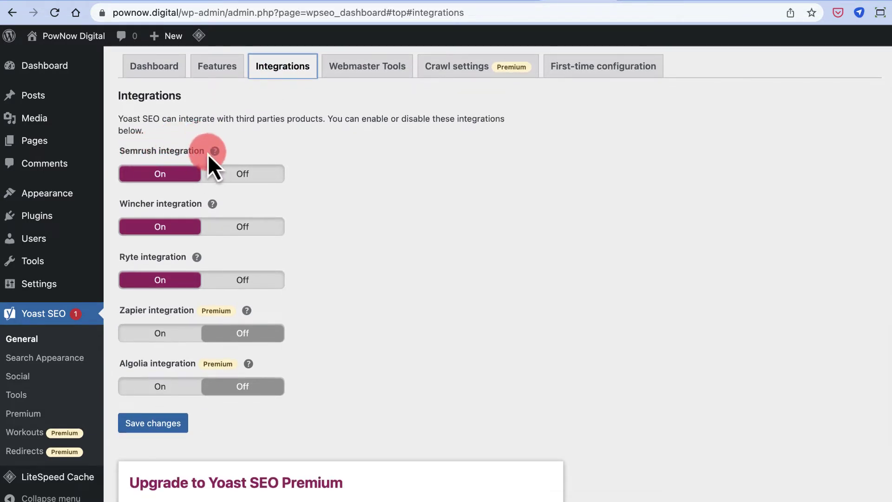
click(219, 174)
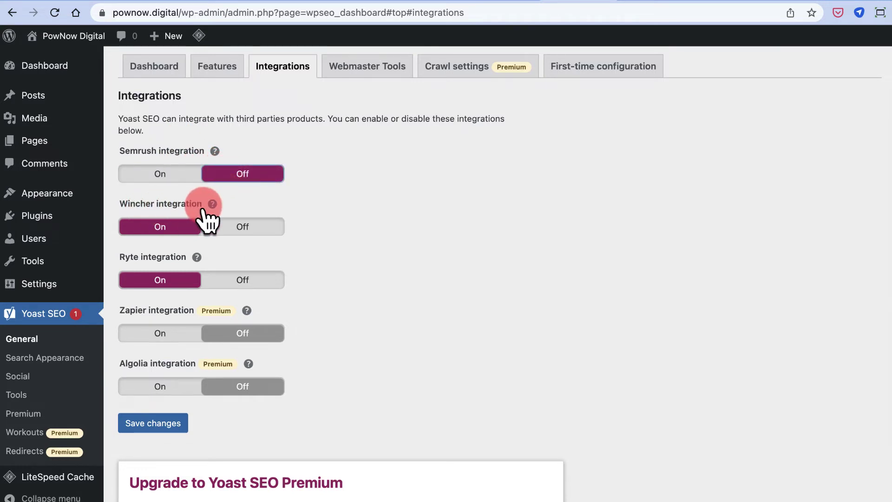
click(236, 227)
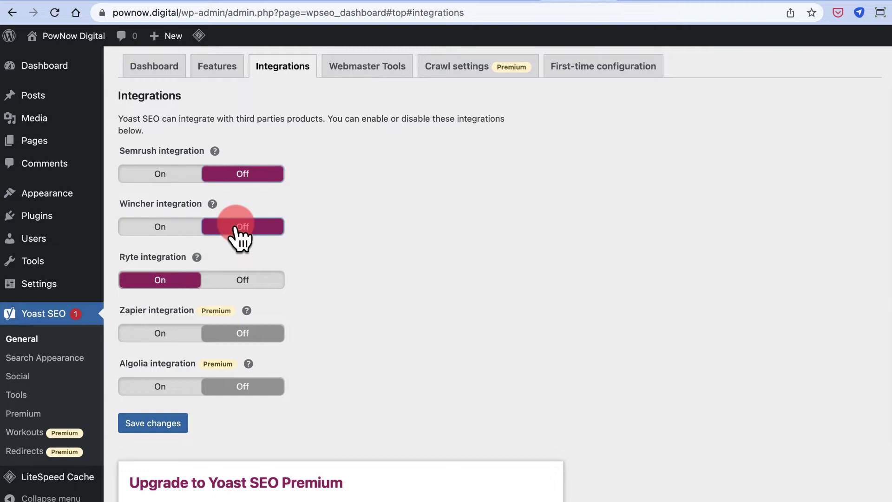
click(242, 281)
scroll(242, 288, down, 2)
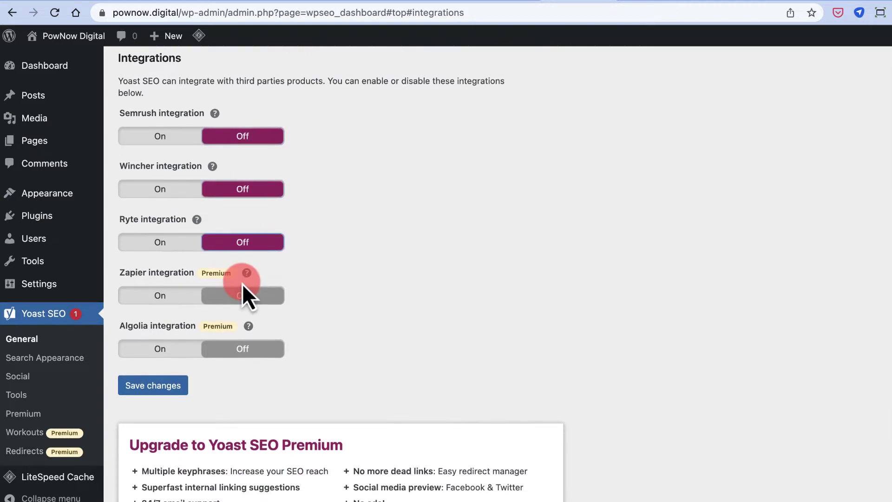
click(172, 392)
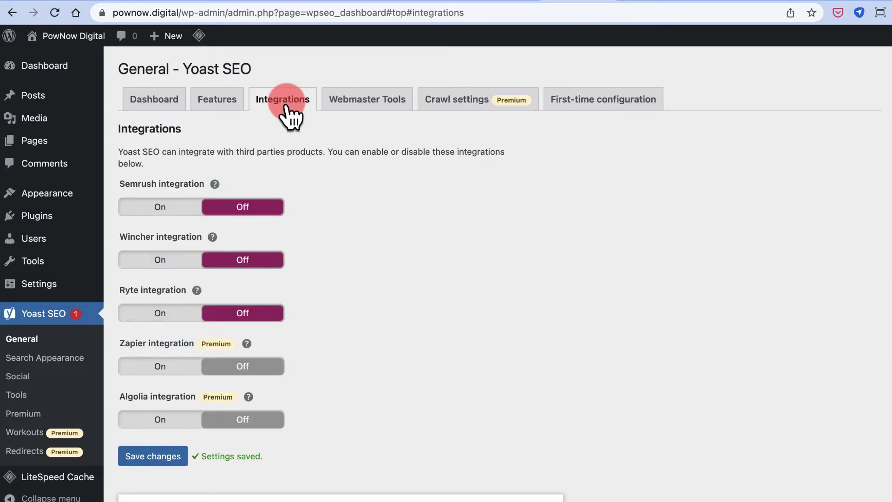
click(358, 100)
click(354, 154)
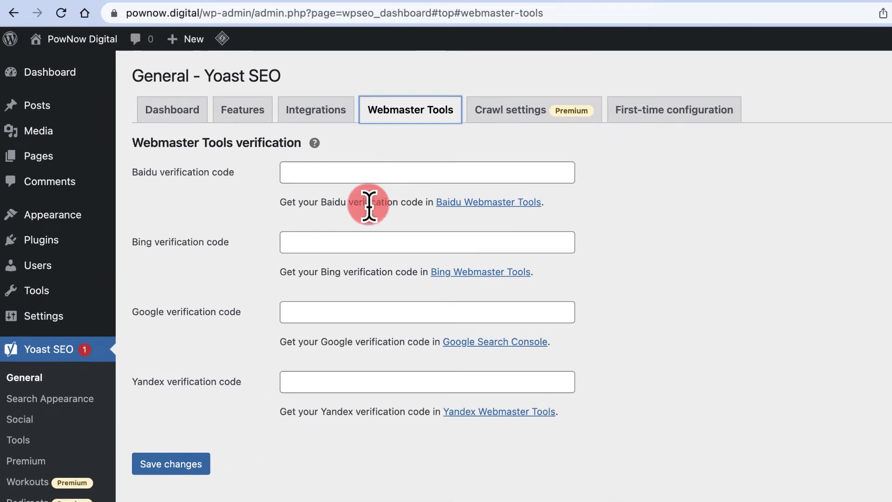
double_click(155, 173)
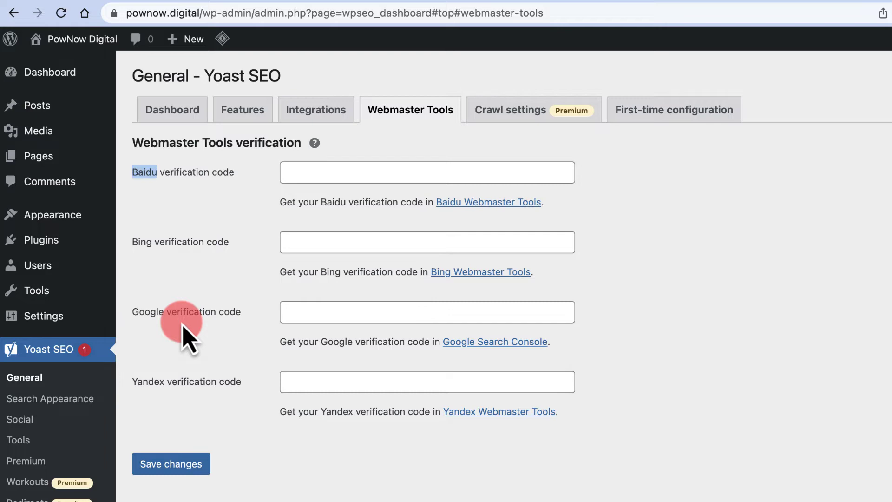
click(243, 110)
scroll(274, 334, down, 2)
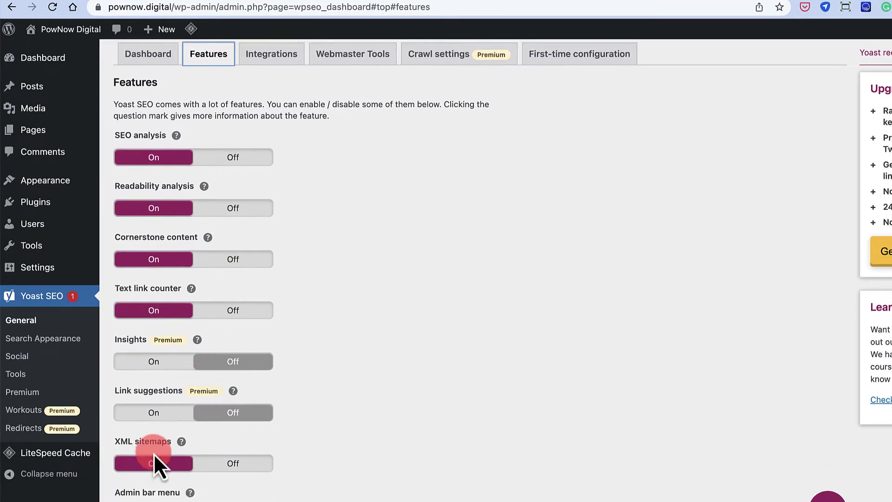
click(333, 65)
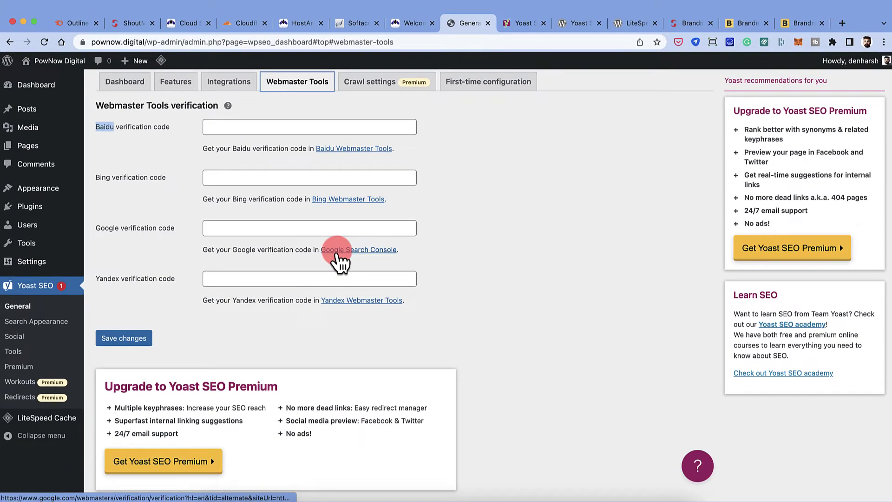
Open Google Search Console in a new tab to reach the site verification page
right_click(338, 256)
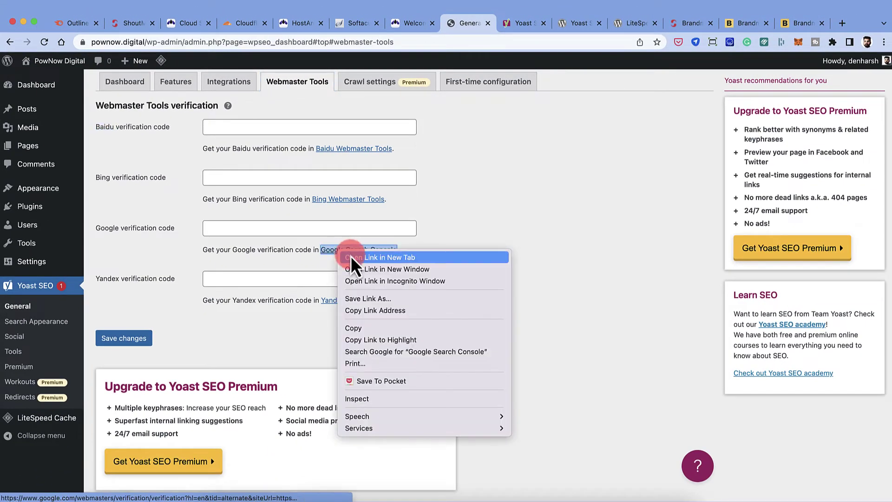
click(352, 257)
click(481, 23)
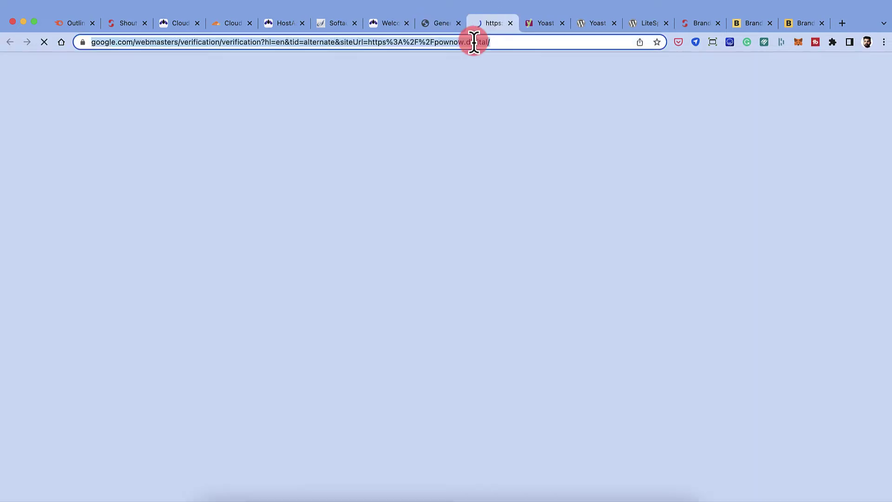
click(472, 41)
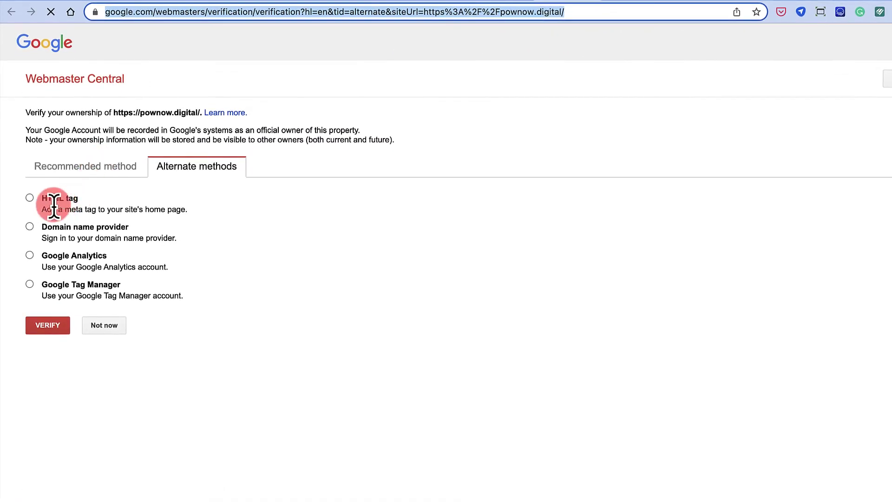
Choose the HTML tag verification method and copy its site-verification meta tag
click(29, 198)
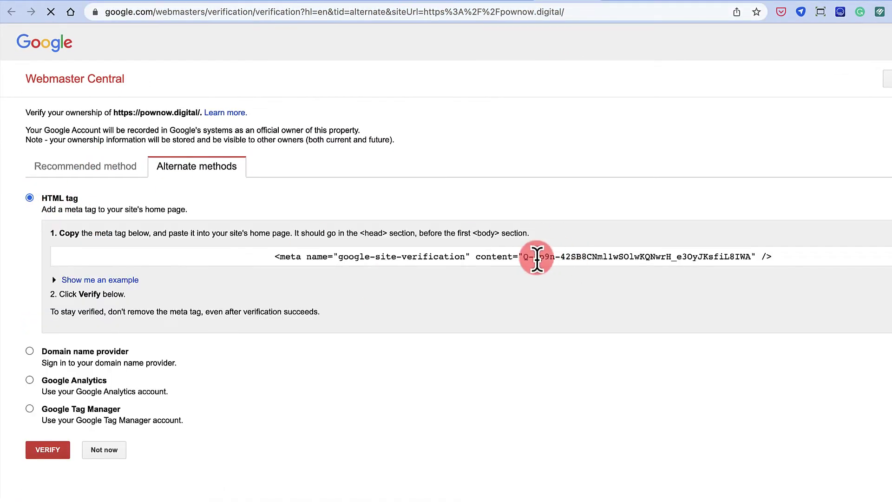
drag(523, 257, 748, 258)
key(super+c)
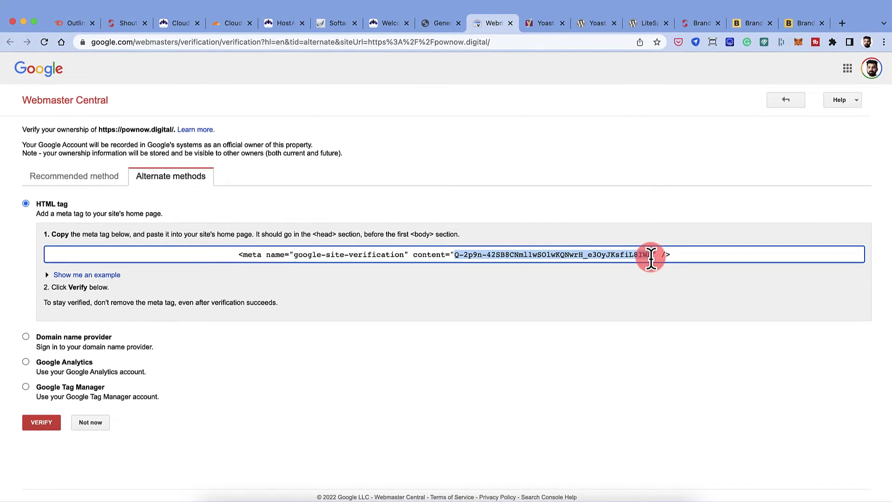
click(651, 256)
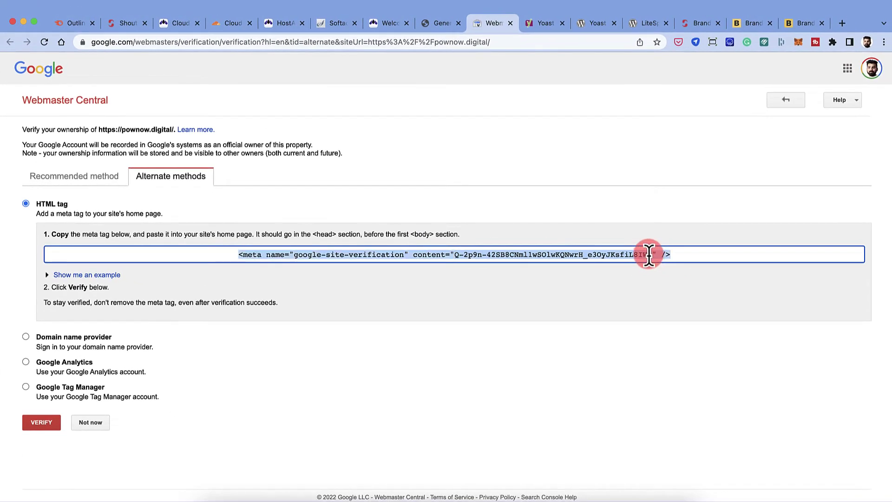
click(439, 25)
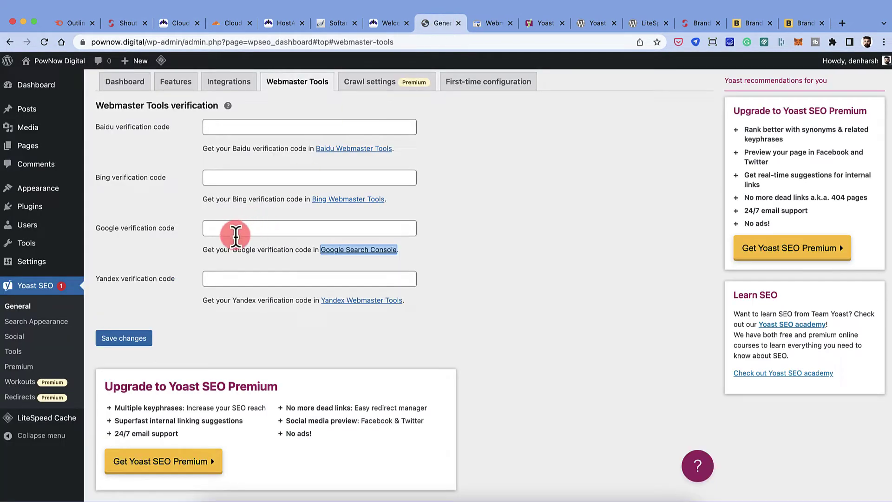
Paste the copied code into Yoast's Google verification code field and save, then return to Google
click(235, 229)
key(super+v)
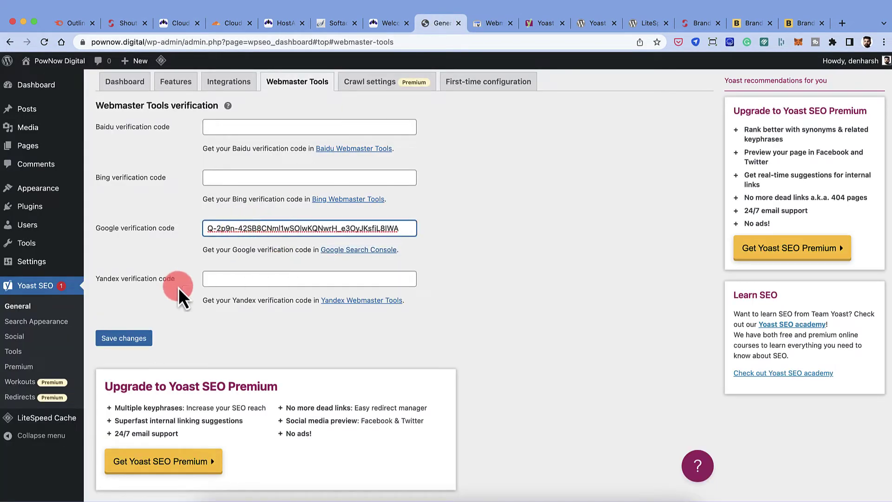
click(133, 342)
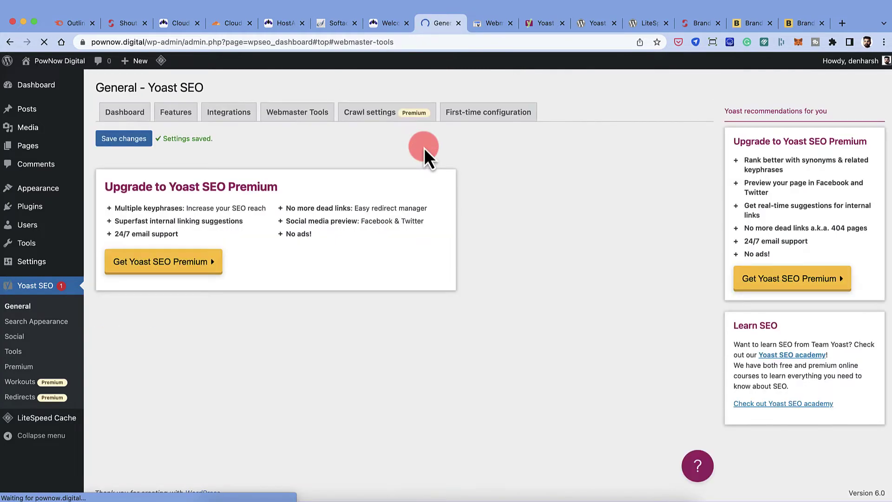
click(481, 25)
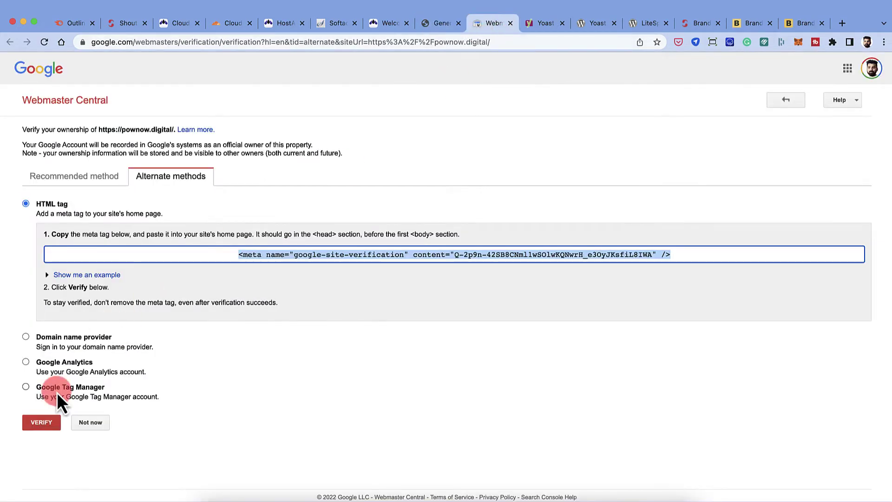
click(42, 422)
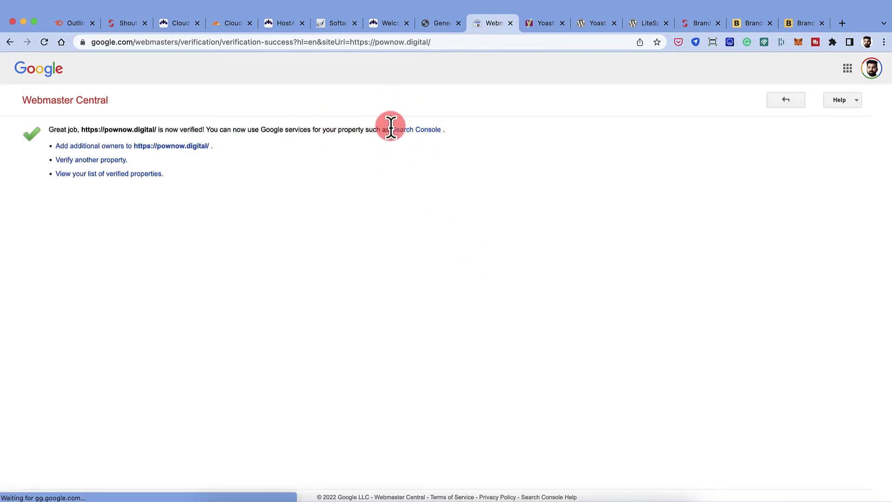
click(408, 132)
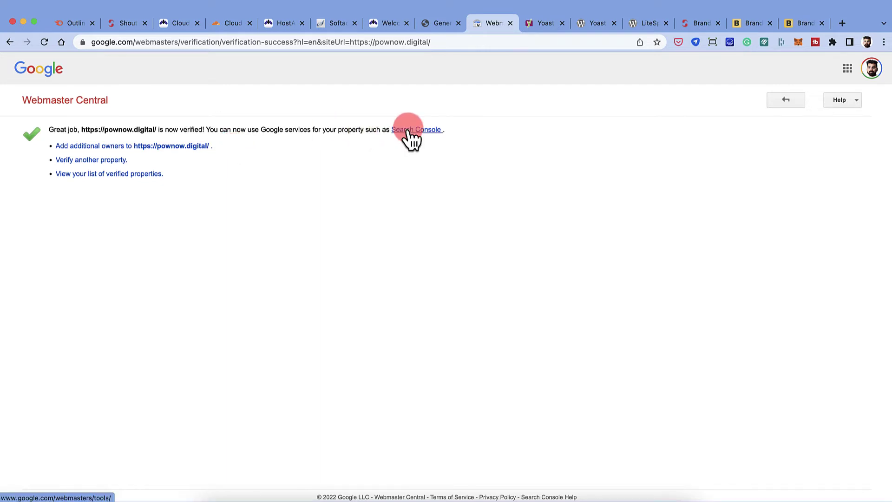
click(434, 25)
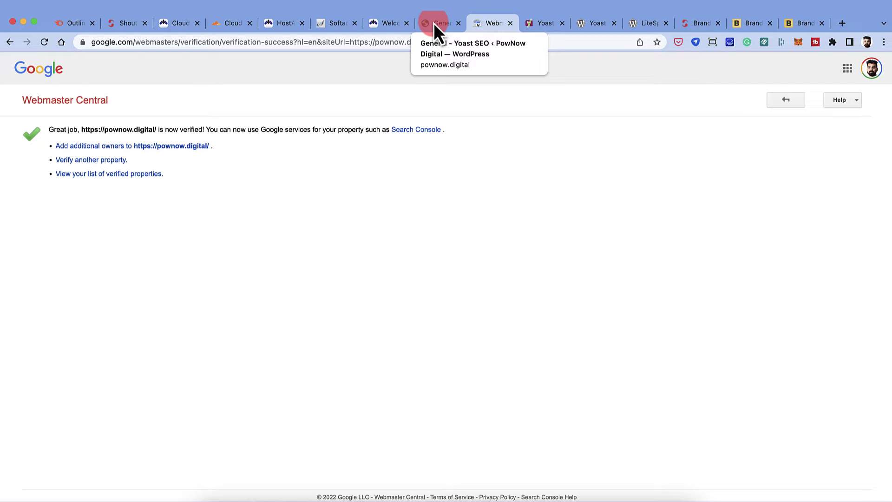
Return to Yoast SEO's First-time configuration tab showing all five steps ticked
click(434, 23)
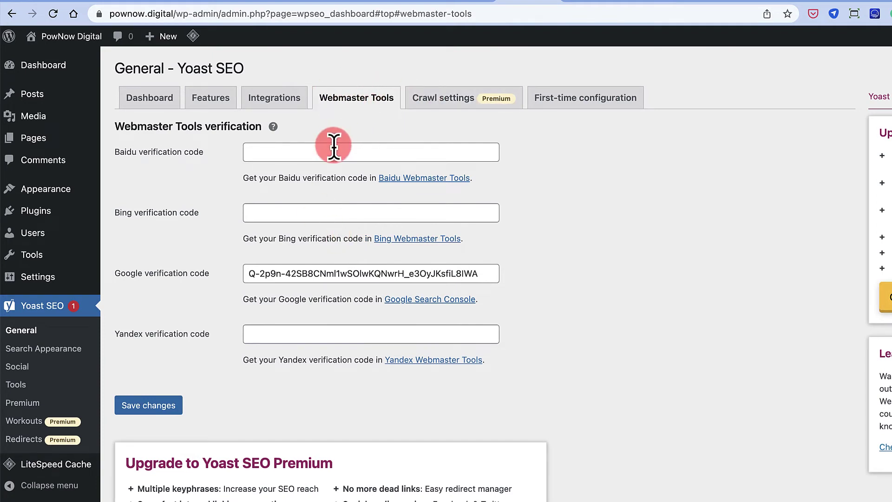
click(563, 105)
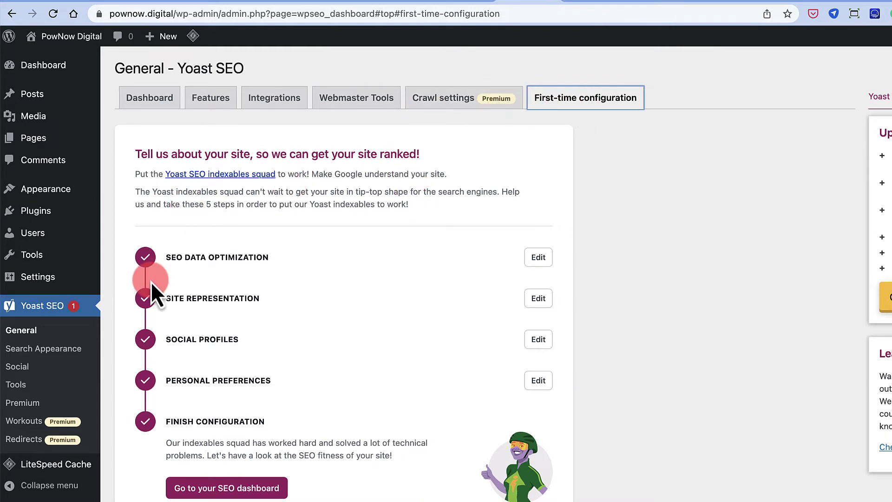
Go to Yoast Search Appearance and the Homepage SEO title field
click(51, 350)
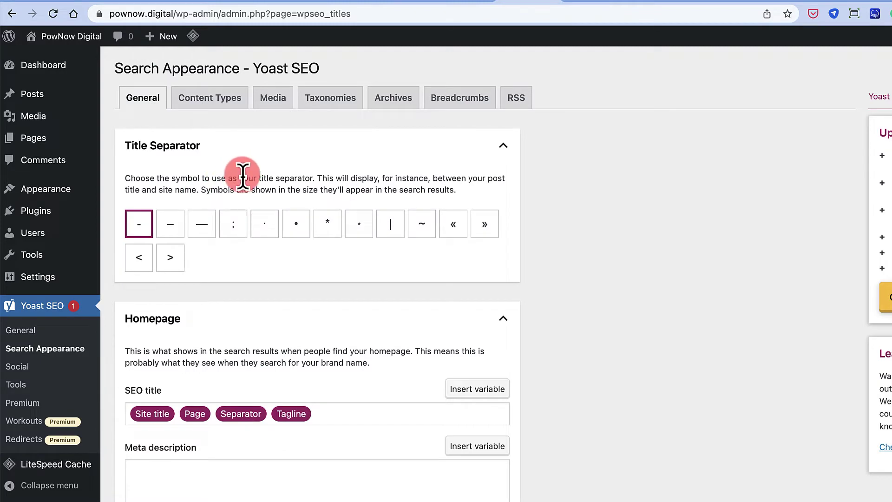
scroll(241, 174, down, 1)
scroll(244, 178, down, 4)
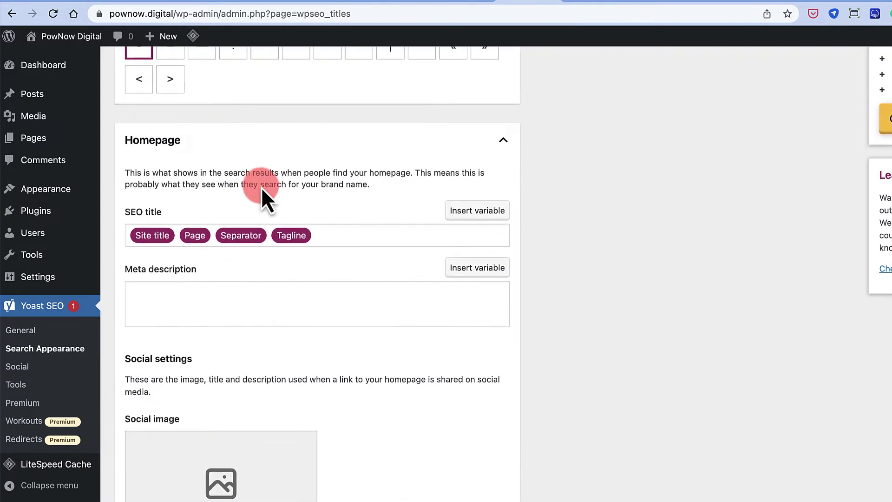
click(330, 237)
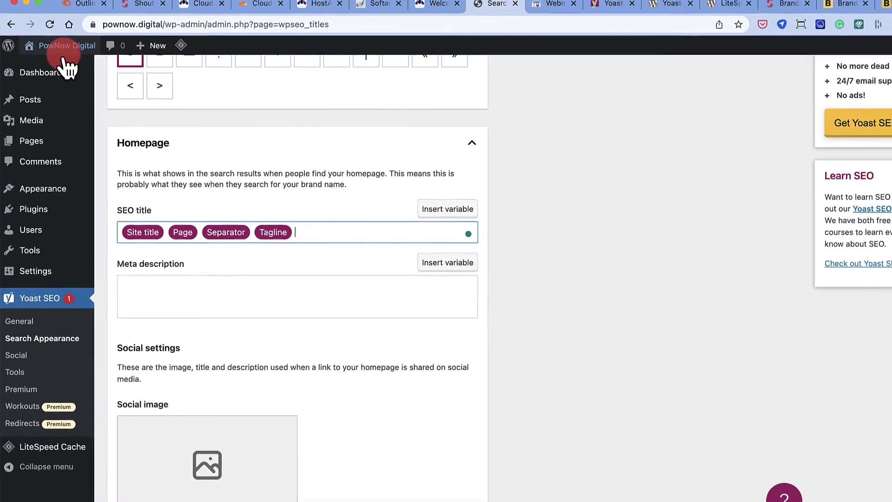
Preview the site homepage in an Incognito window, then close it
scroll(60, 38, up, 5)
right_click(60, 37)
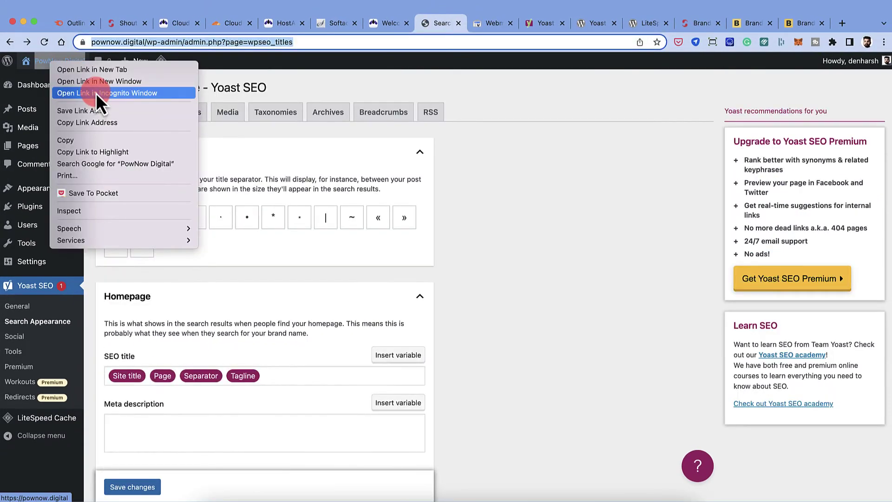
click(95, 93)
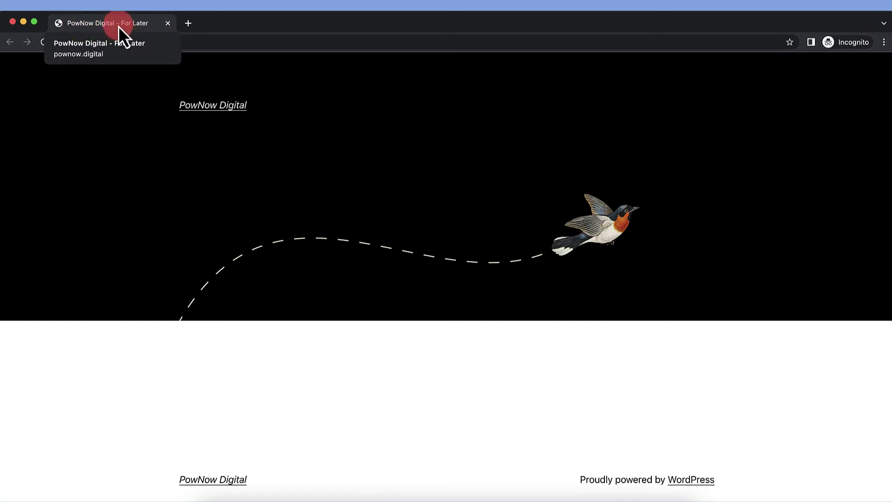
click(12, 22)
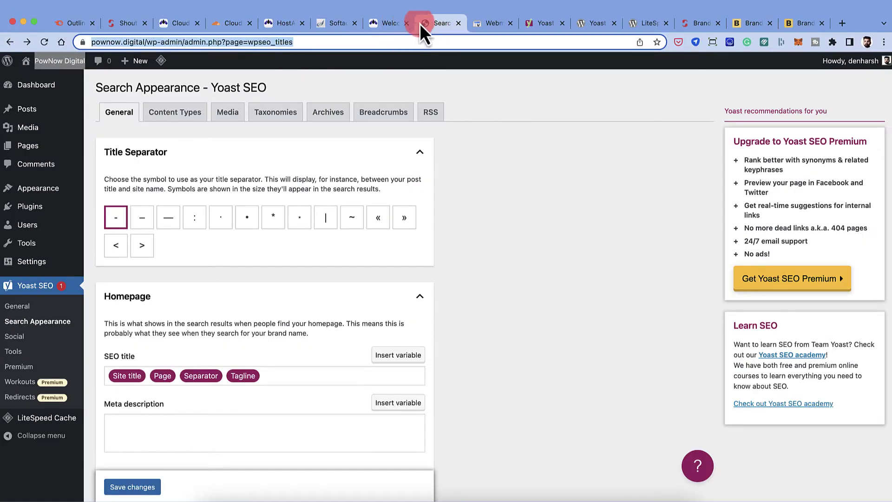
Replace the homepage title's Page, Separator and Tagline with ' - Professional Services' and write the SAAS meta description
scroll(259, 193, down, 3)
click(269, 233)
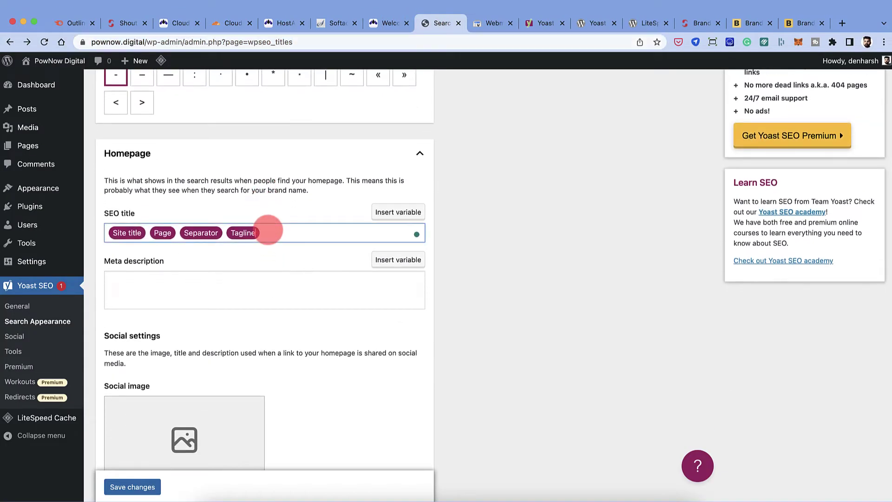
key(BackSpace)
key(BackSpace)
key(BackSpace)
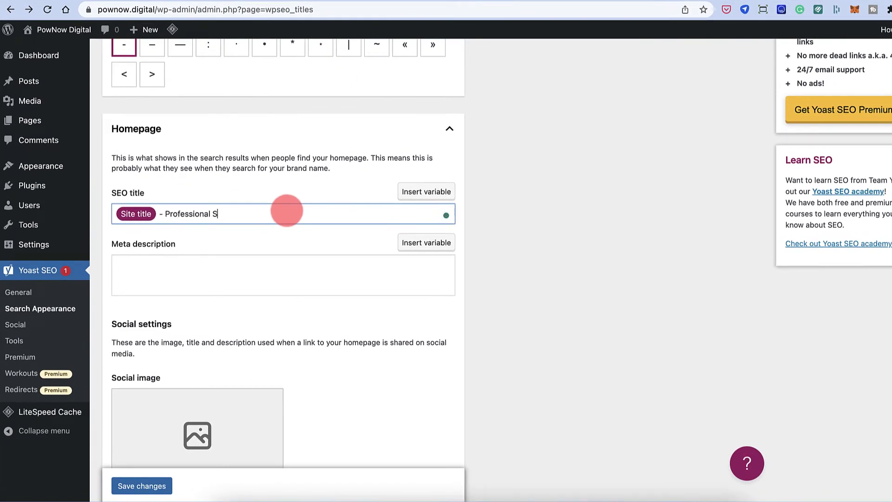
text(- Professional Services)
key(Tab)
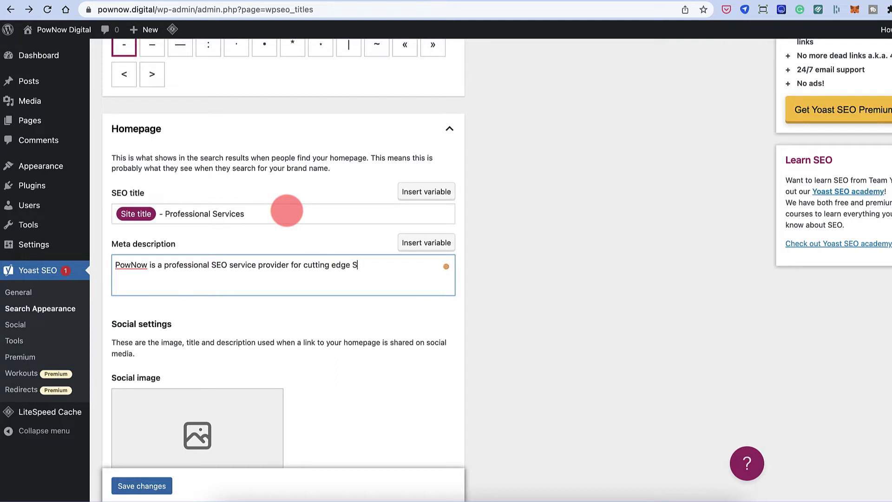
text(AAS companies and)
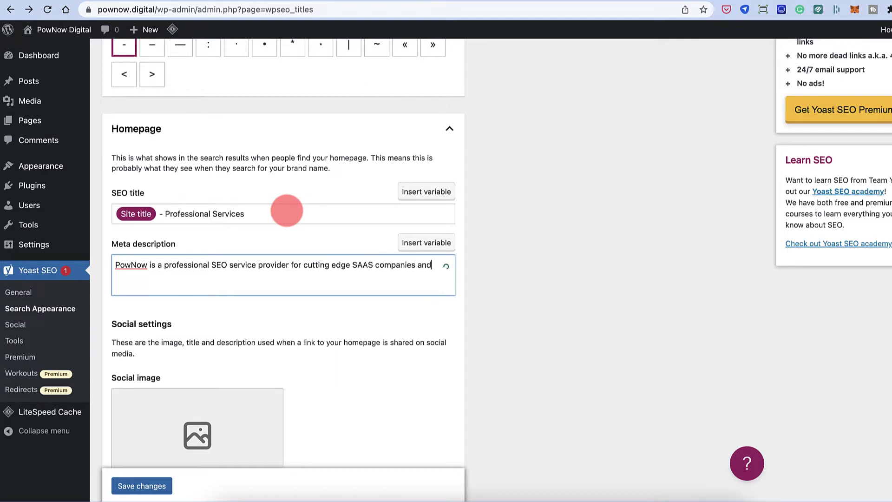
text( professional blogs.)
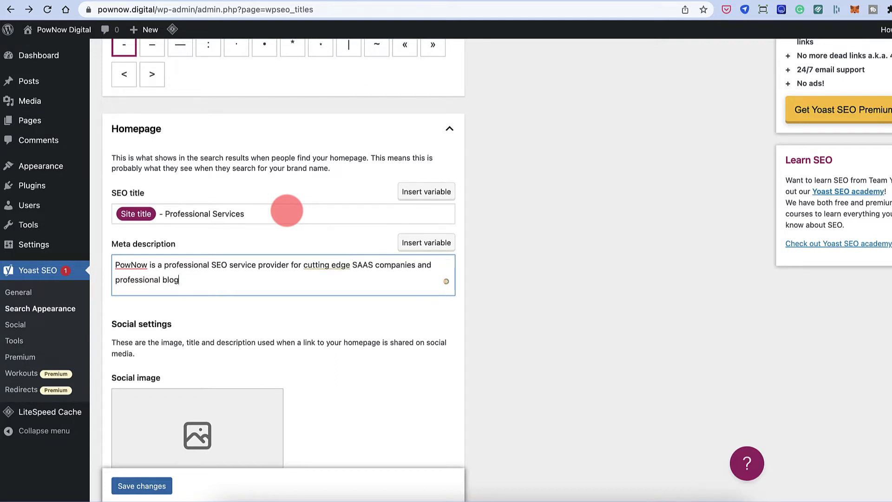
Make the title 'Professional SEO Services' and hyphenate 'cutting-edge' in the meta description
click(214, 215)
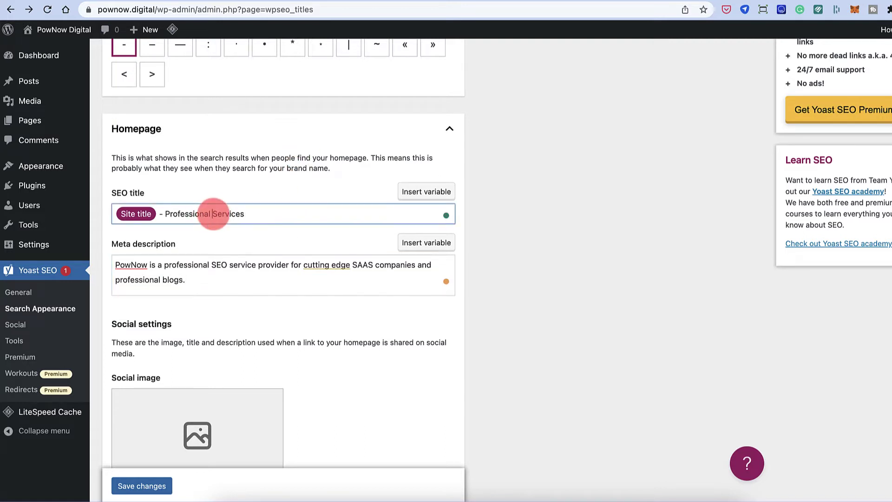
text(SEO)
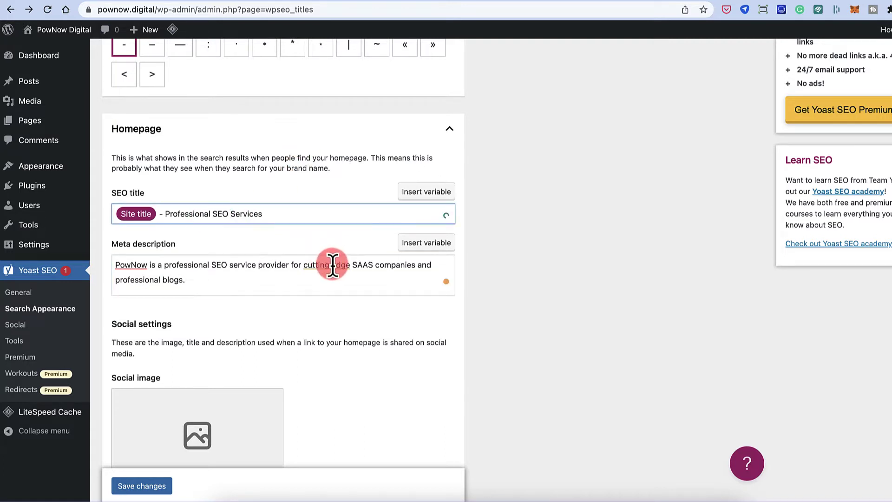
click(328, 265)
key(BackSpace)
text(-)
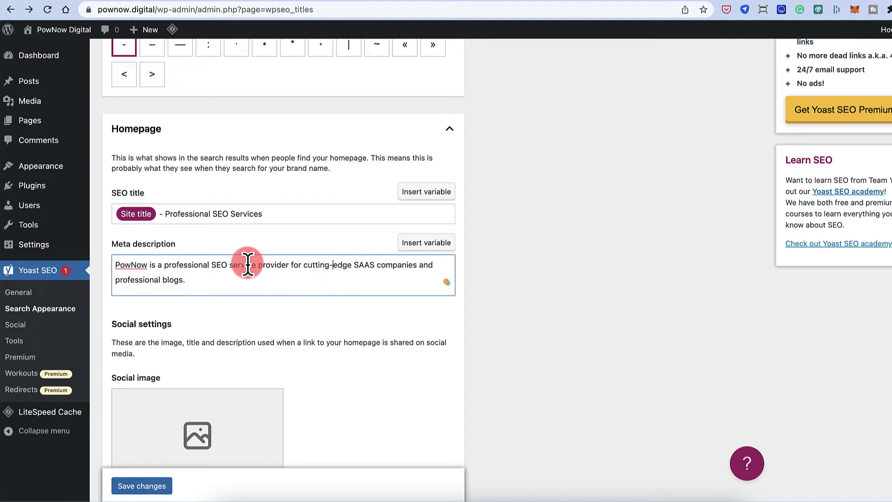
scroll(230, 285, down, 2)
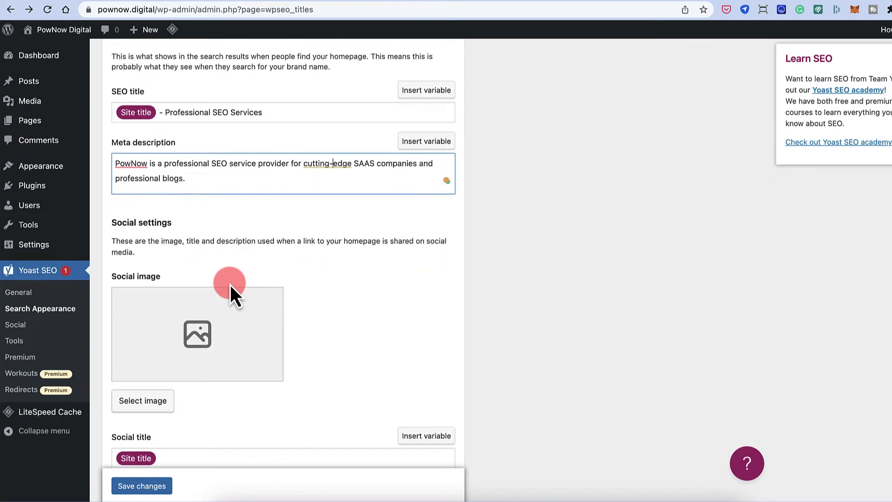
scroll(205, 149, up, 1)
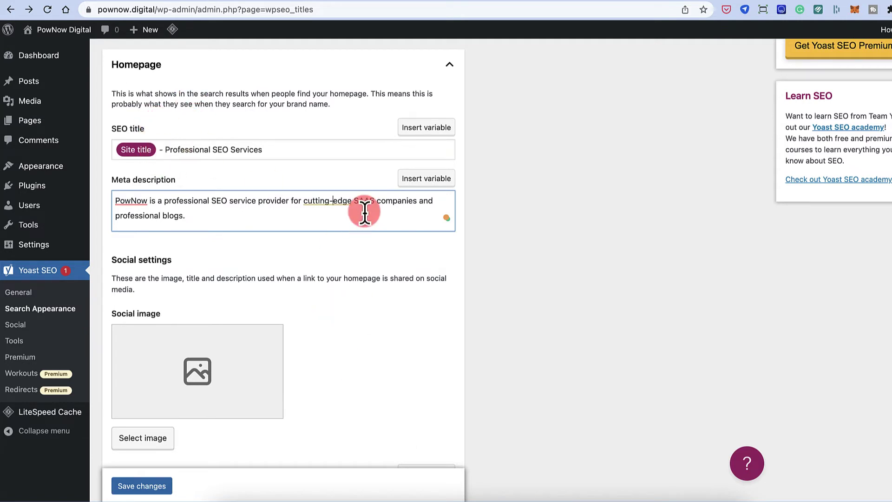
scroll(193, 223, down, 5)
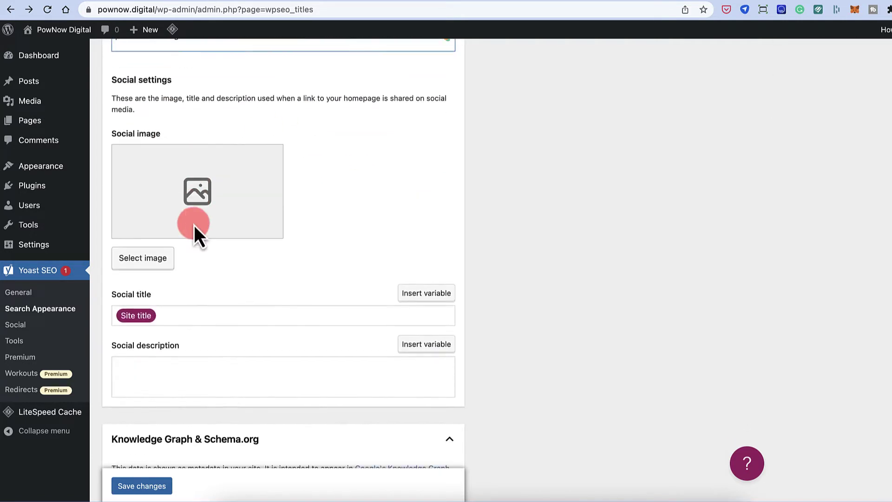
Set the PowNow Digital logo as homepage social image and add ' - Professional SEO Services' to the social title
click(158, 259)
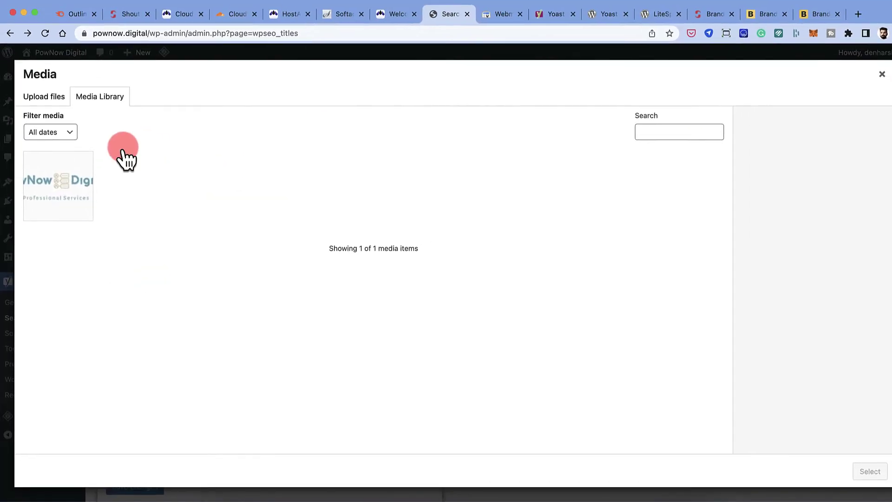
click(852, 474)
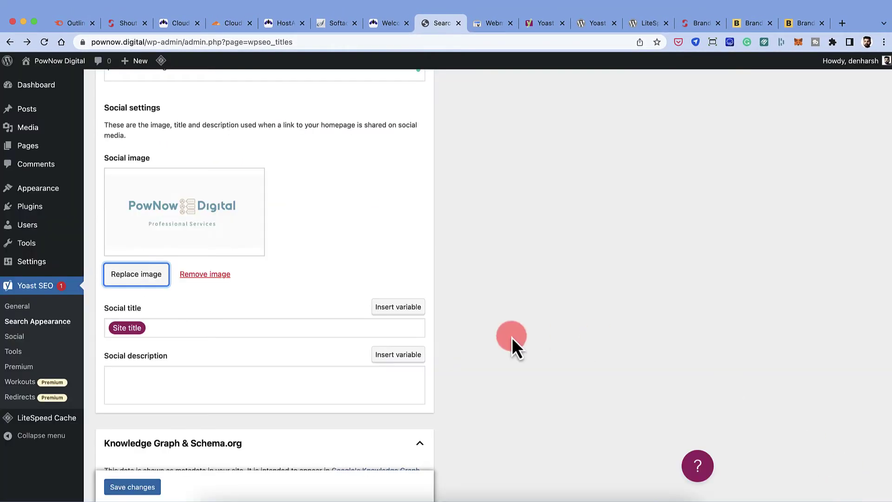
scroll(230, 258, down, 3)
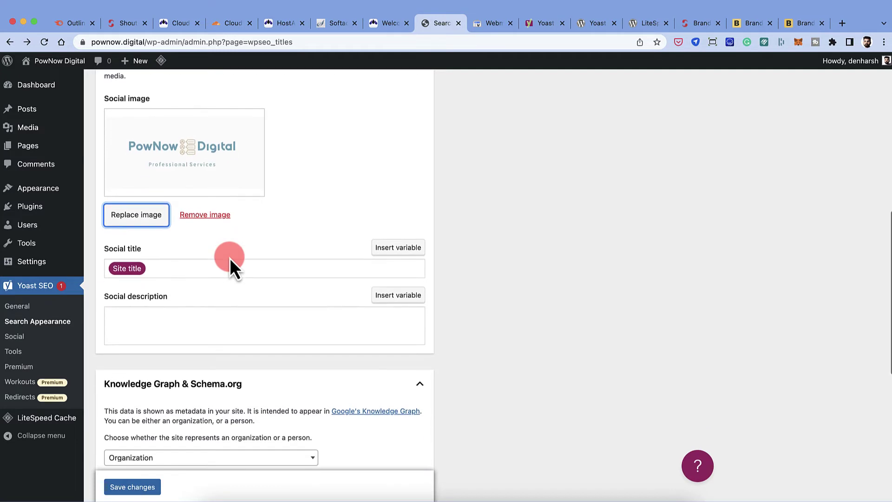
click(159, 267)
text(- Professional S)
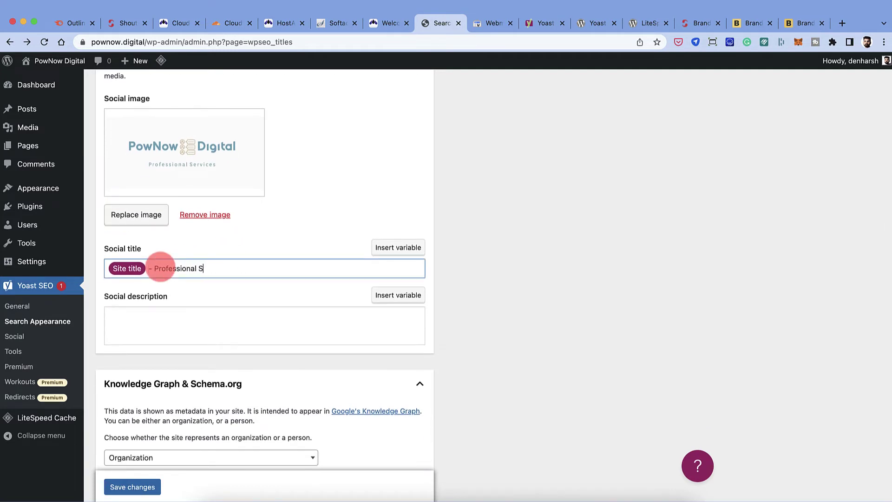
text(EO Services)
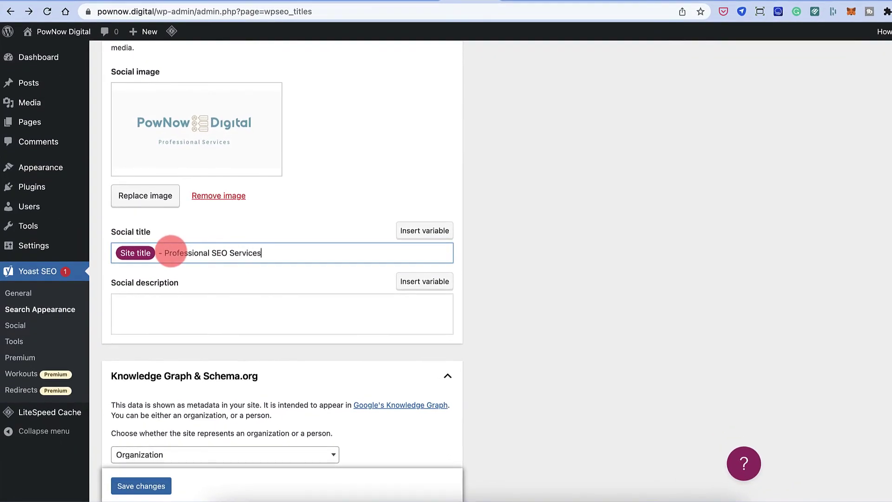
Copy the homepage meta description into the Social description field
scroll(170, 250, up, 6)
triple_click(171, 311)
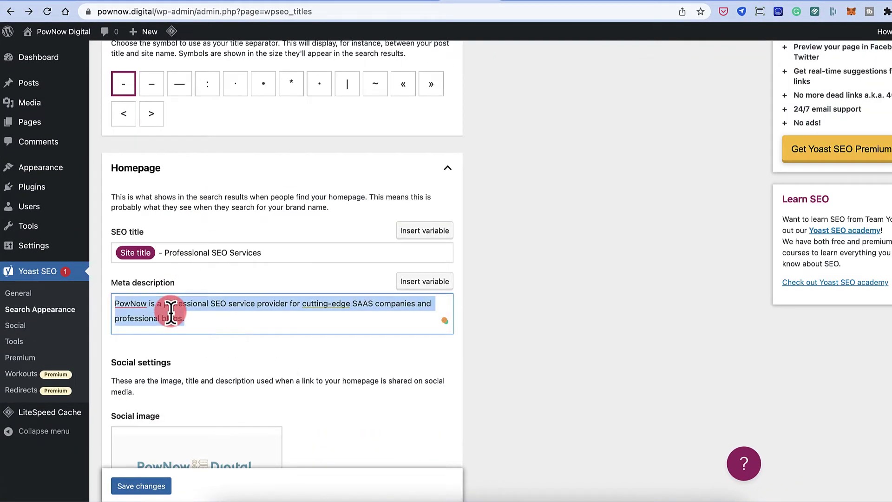
key(ctrl+c)
scroll(171, 312, down, 10)
click(183, 224)
key(ctrl+v)
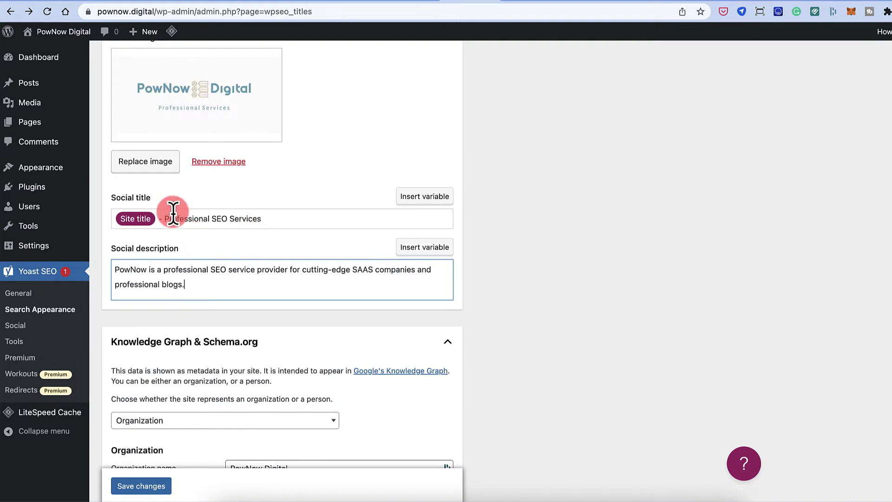
scroll(174, 212, up, 7)
scroll(183, 265, down, 3)
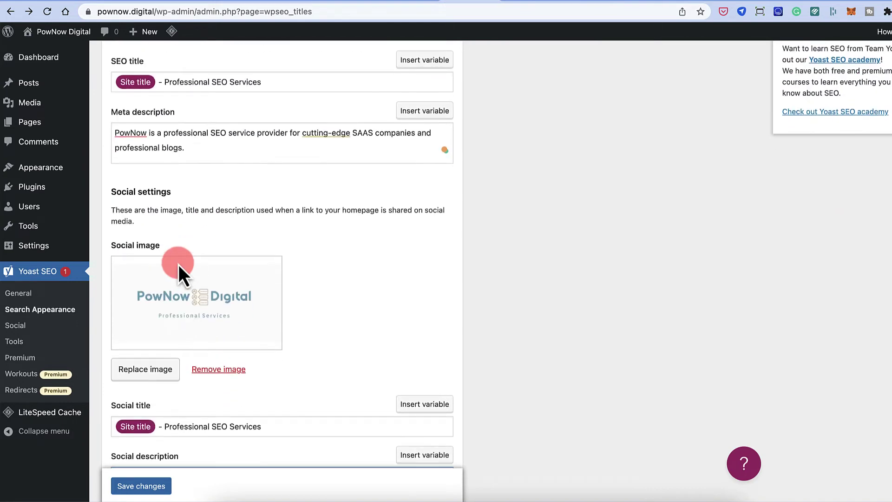
scroll(155, 364, up, 2)
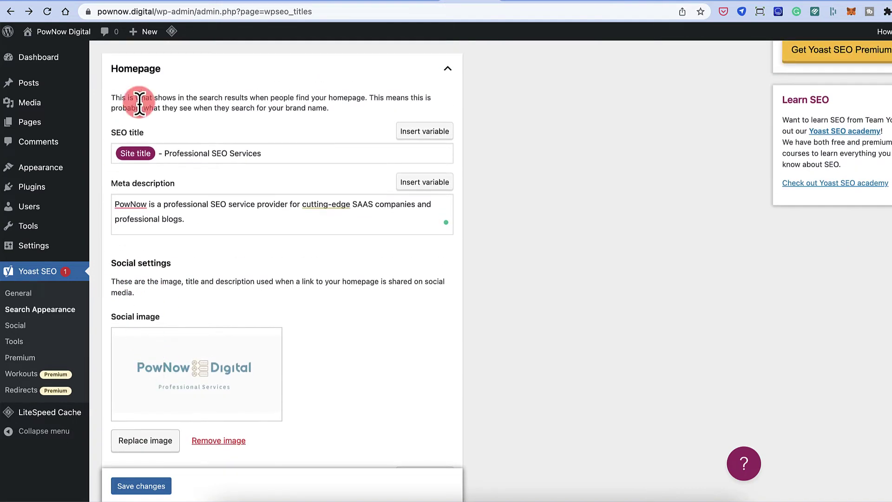
click(195, 197)
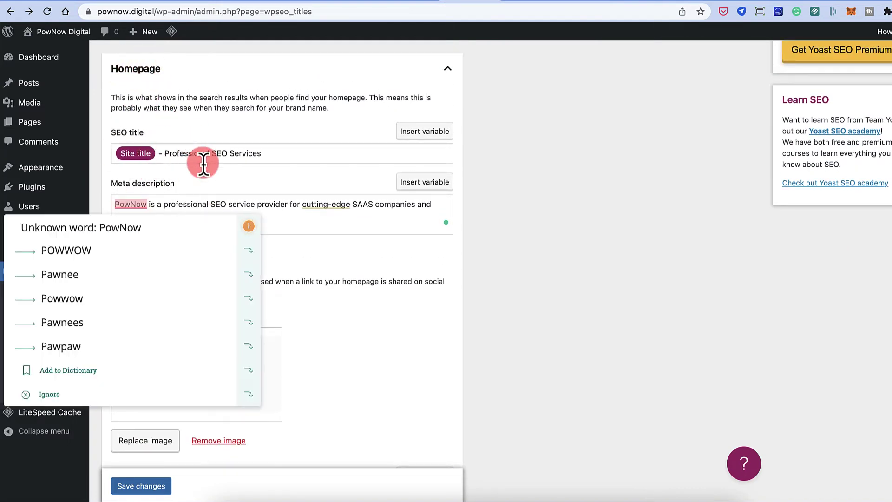
key(ctrl+t)
Search Google for shoutmeloud and compare its title and snippet with the Yoast homepage title and description
text(shoutmeloud)
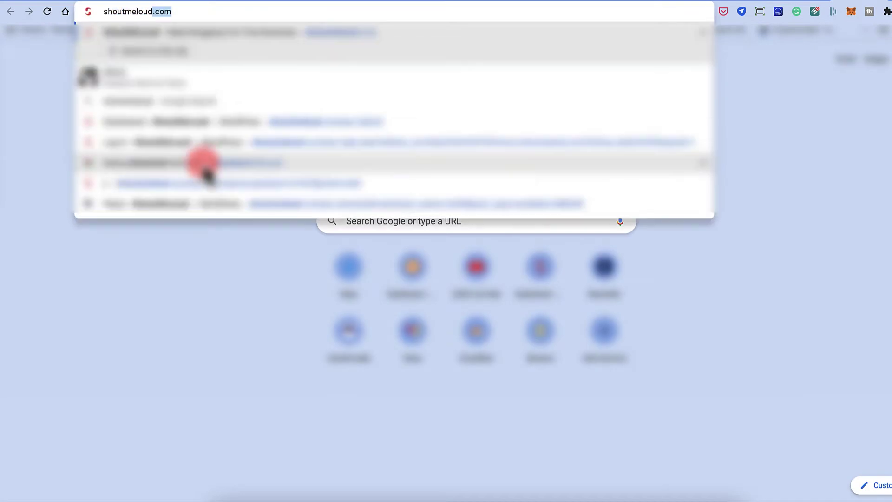
key(Return)
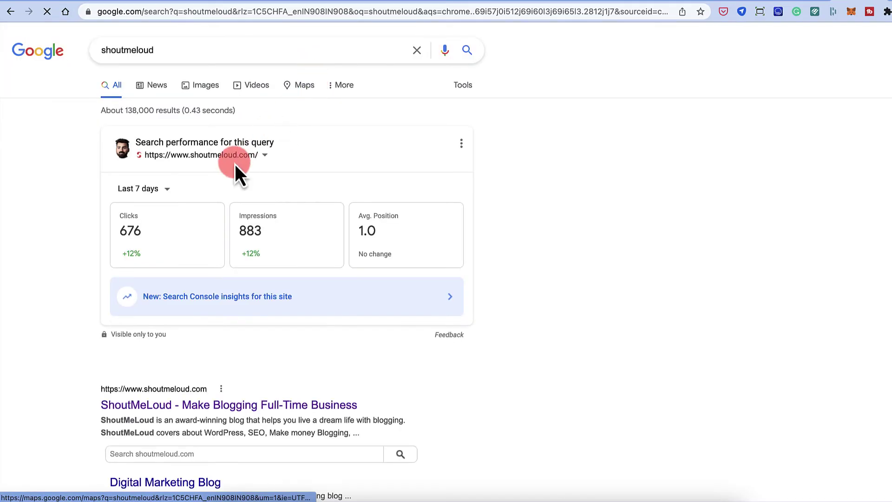
scroll(235, 165, down, 4)
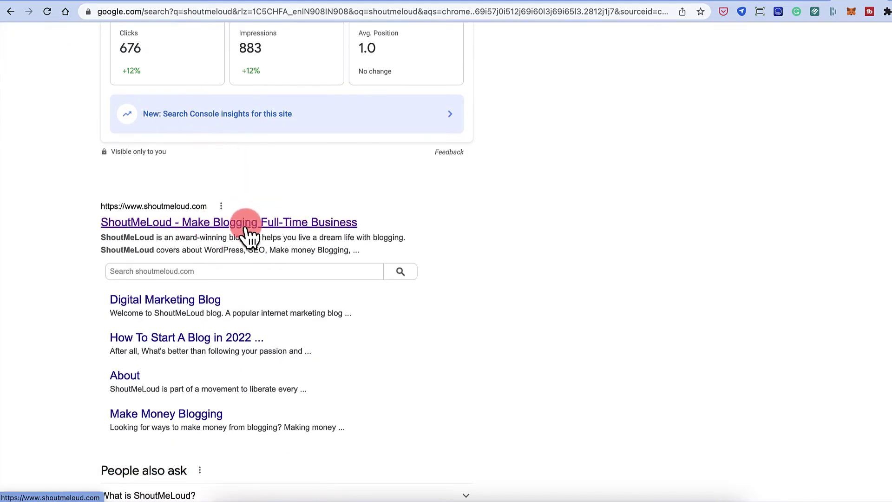
drag(101, 238, 358, 249)
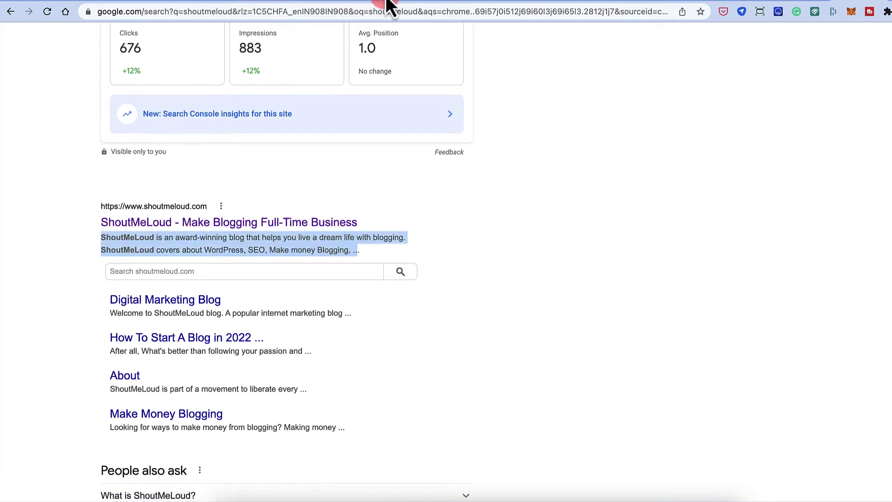
click(444, 4)
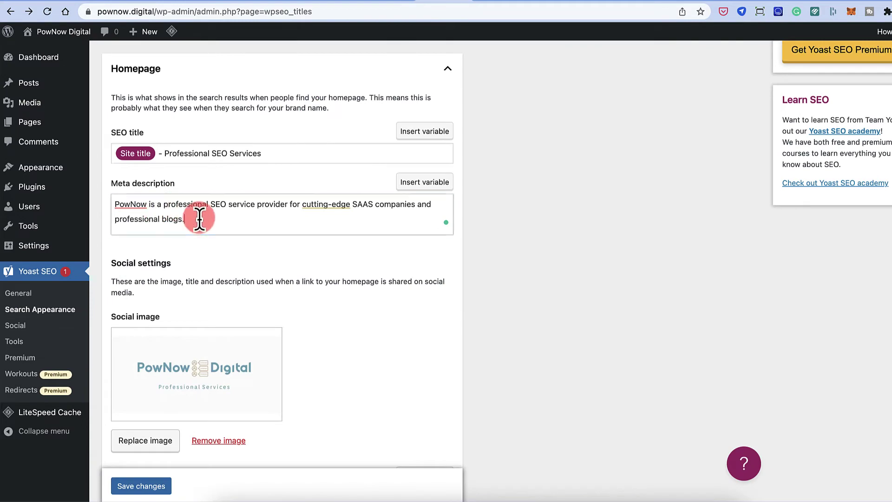
drag(195, 219, 107, 215)
drag(258, 152, 123, 155)
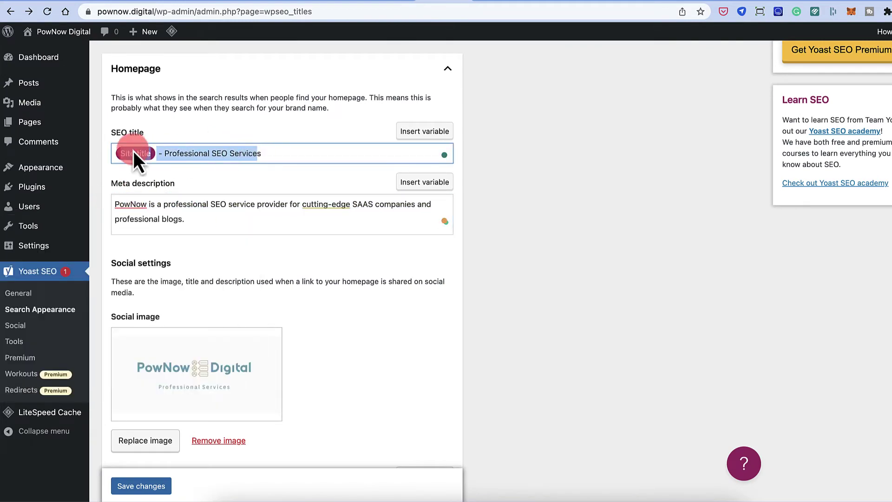
click(837, 4)
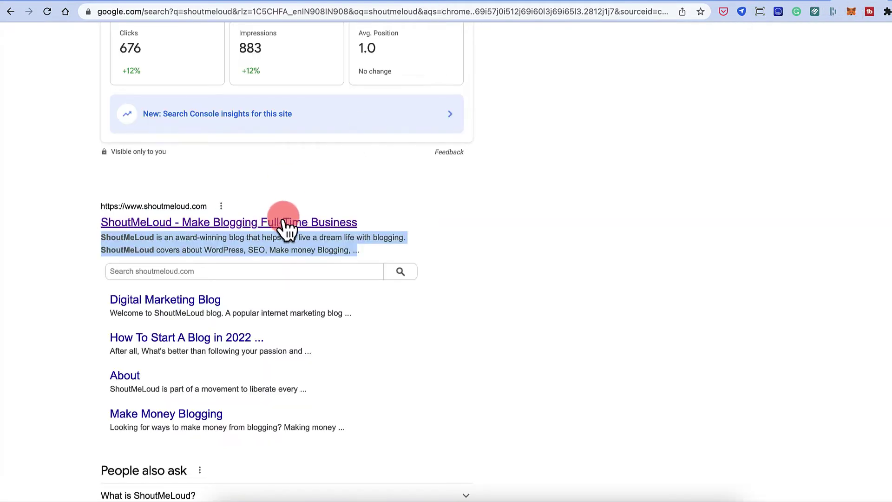
click(442, 3)
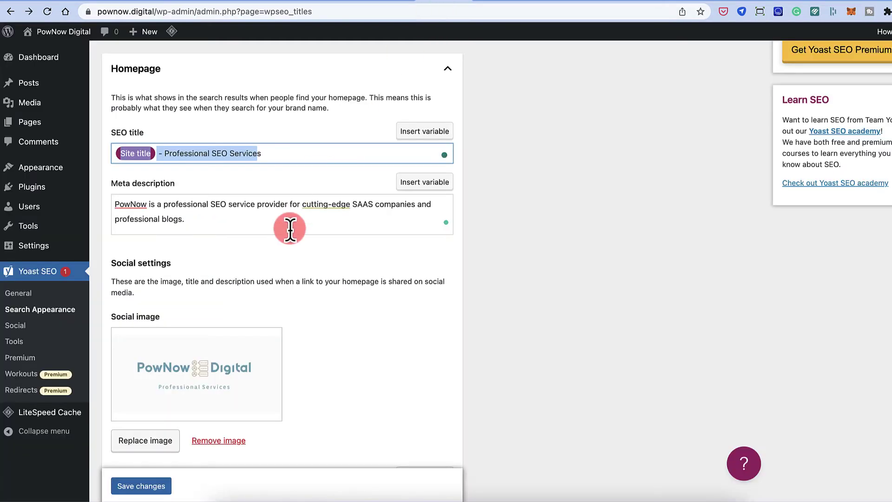
scroll(289, 228, down, 5)
Save the organization name and logo settings in Search Appearance
scroll(289, 229, down, 8)
scroll(239, 124, up, 1)
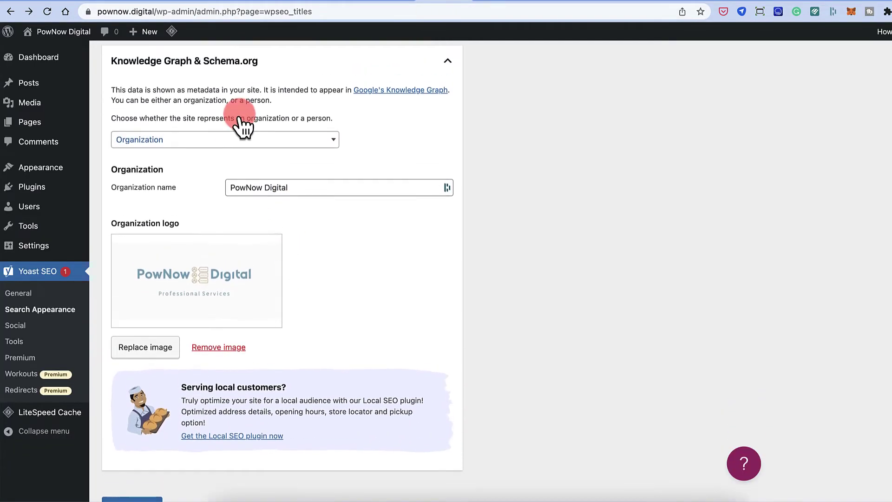
scroll(212, 172, down, 2)
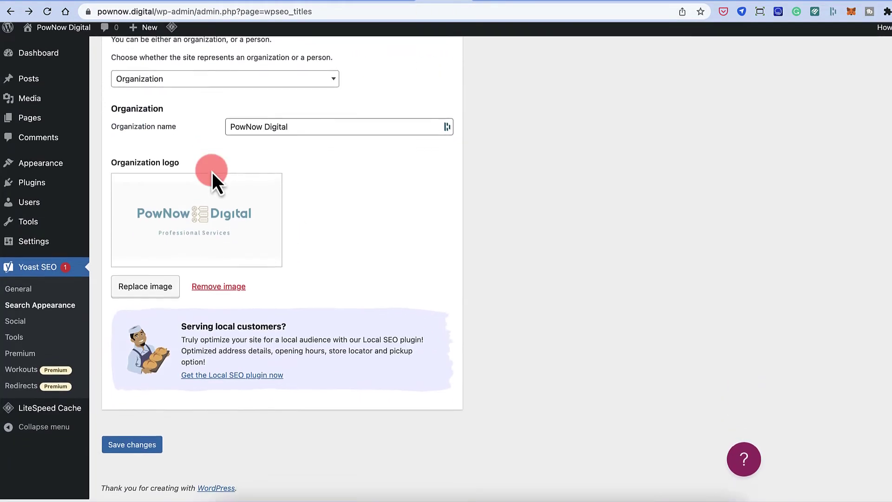
click(139, 451)
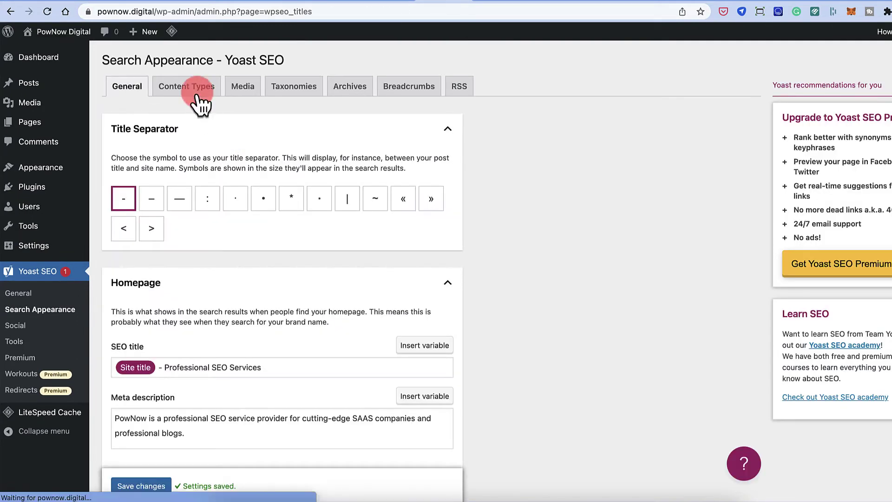
Open the Content Types settings and the Posts SEO title template field
click(197, 88)
scroll(209, 179, down, 1)
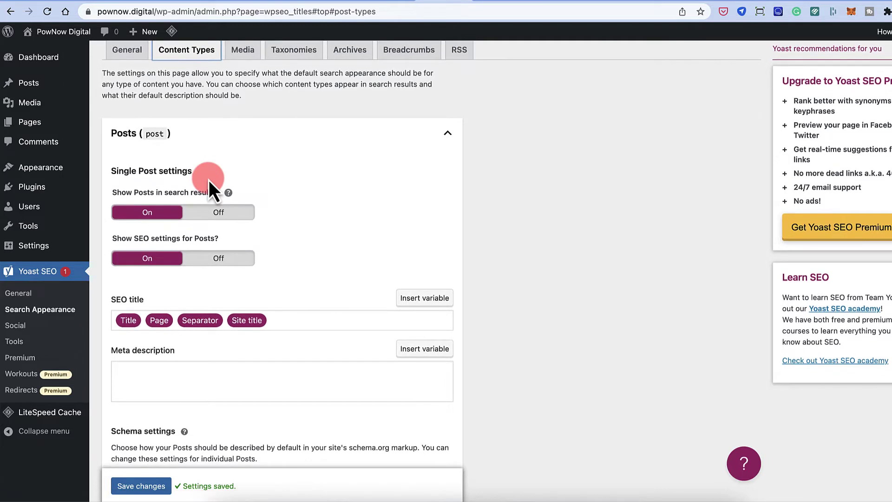
scroll(209, 182, down, 2)
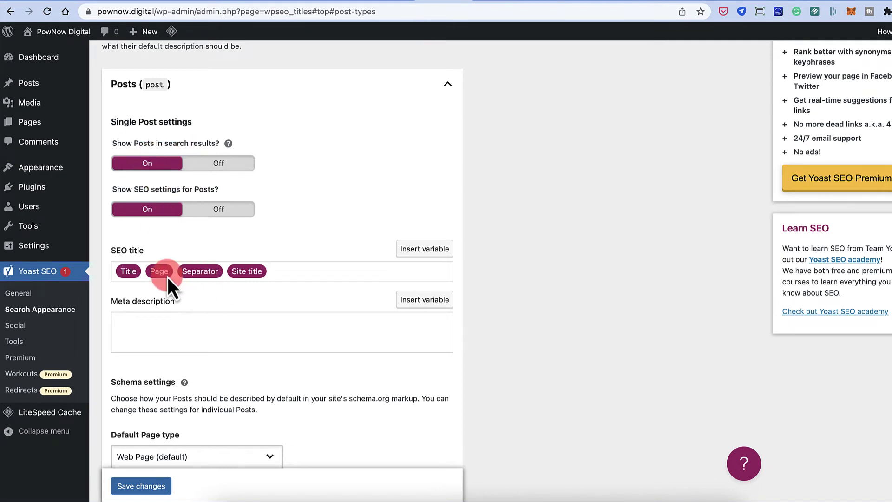
click(276, 271)
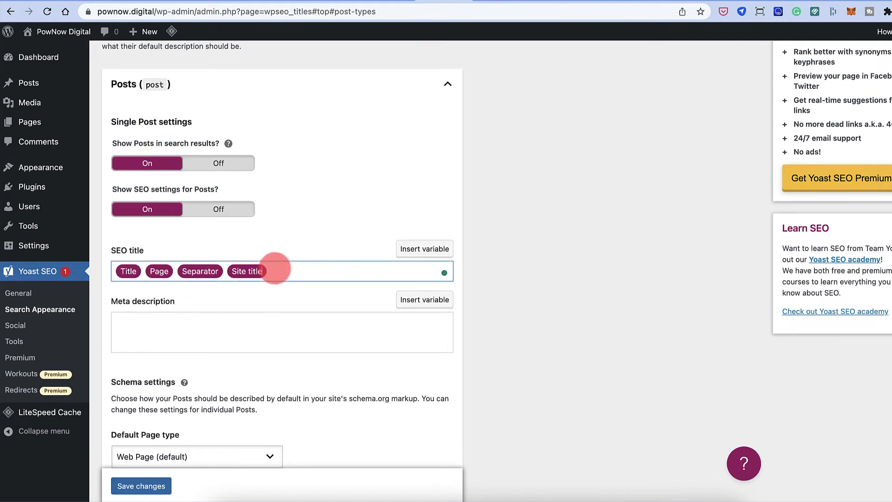
Trim the Posts SEO title template to just the Title variable
key(BackSpace)
key(BackSpace)
key(BackSpace)
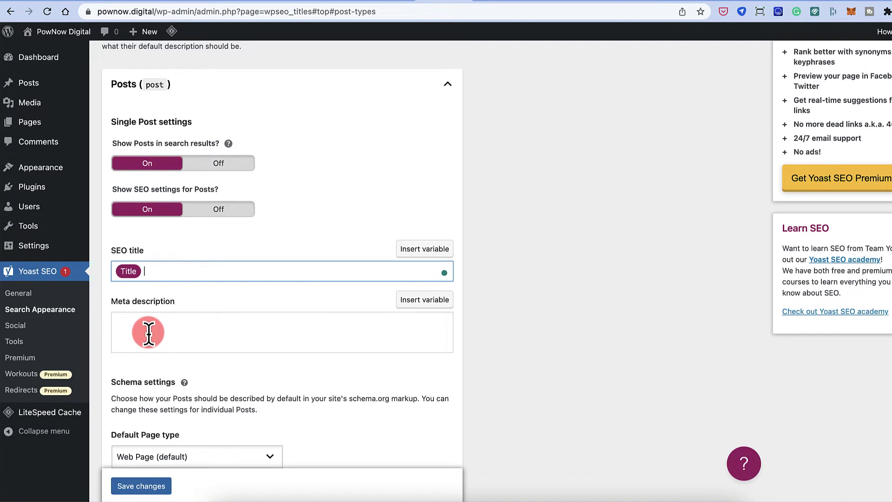
scroll(148, 334, down, 5)
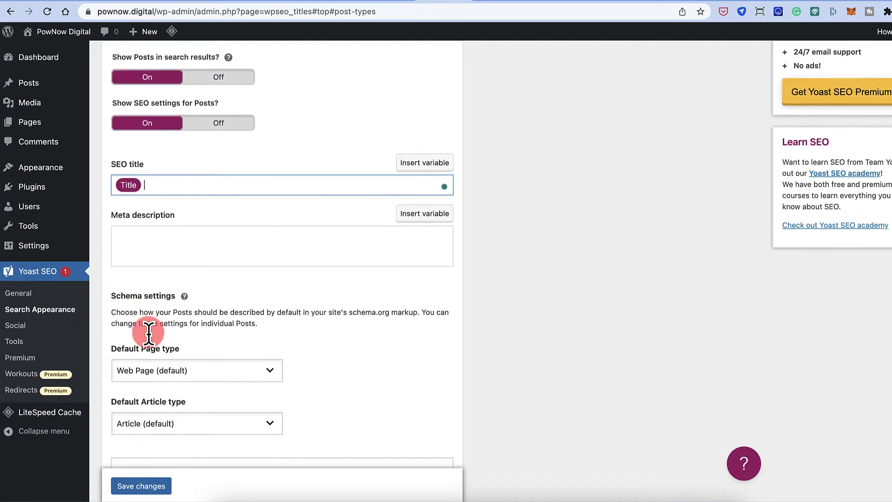
scroll(177, 275, down, 1)
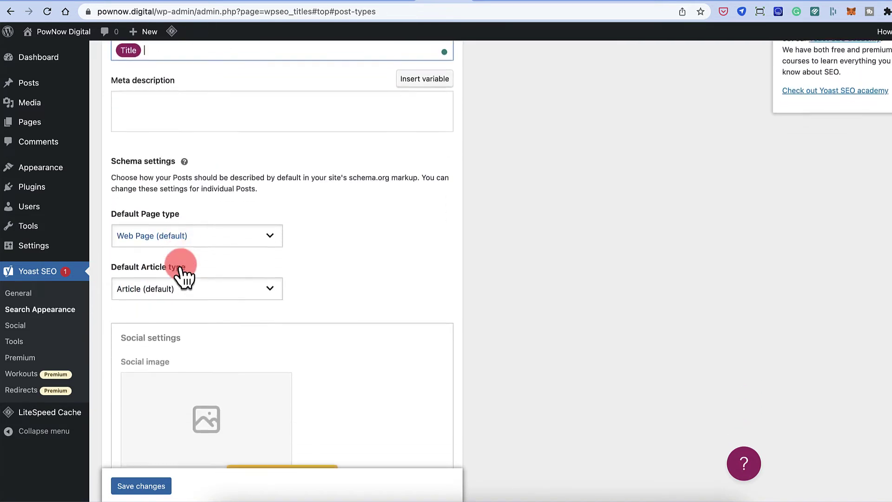
scroll(179, 275, down, 4)
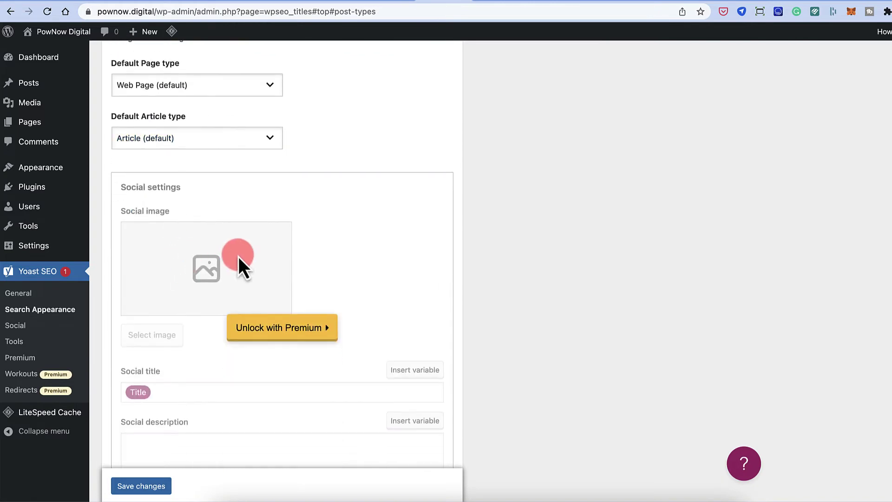
scroll(237, 293, down, 4)
Trim the Pages SEO title template to just Title and save the changes
click(369, 413)
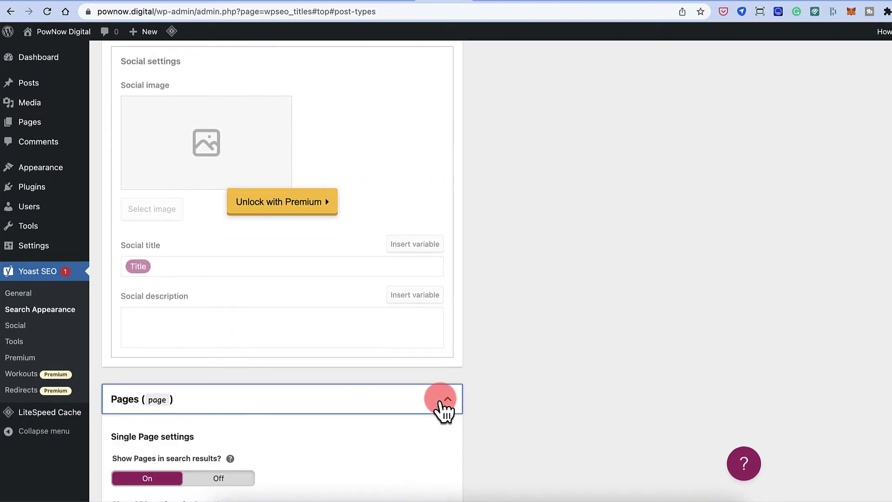
scroll(442, 411, down, 7)
click(295, 265)
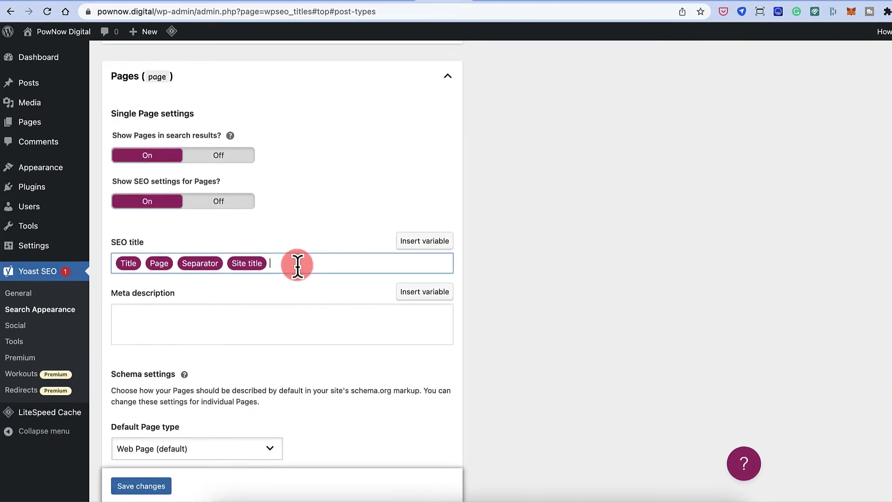
key(BackSpace)
key(BackSpace)
key(BackSpace)
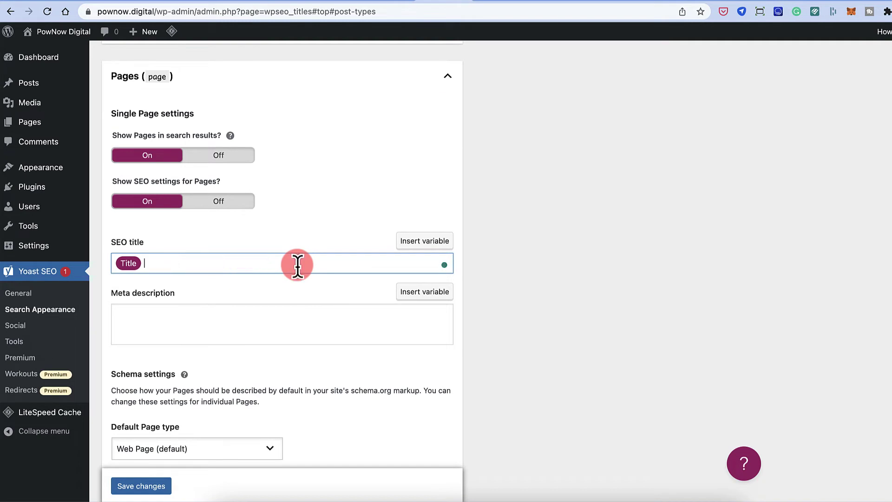
scroll(187, 255, down, 5)
scroll(188, 258, down, 10)
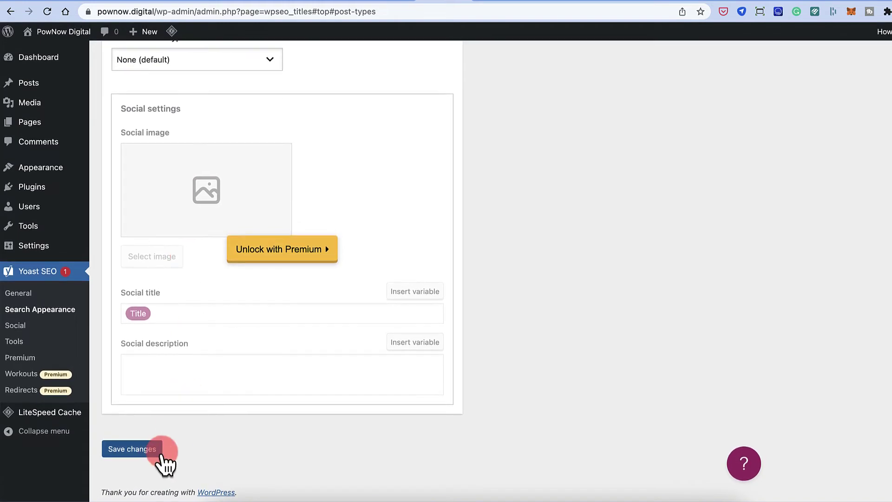
click(136, 449)
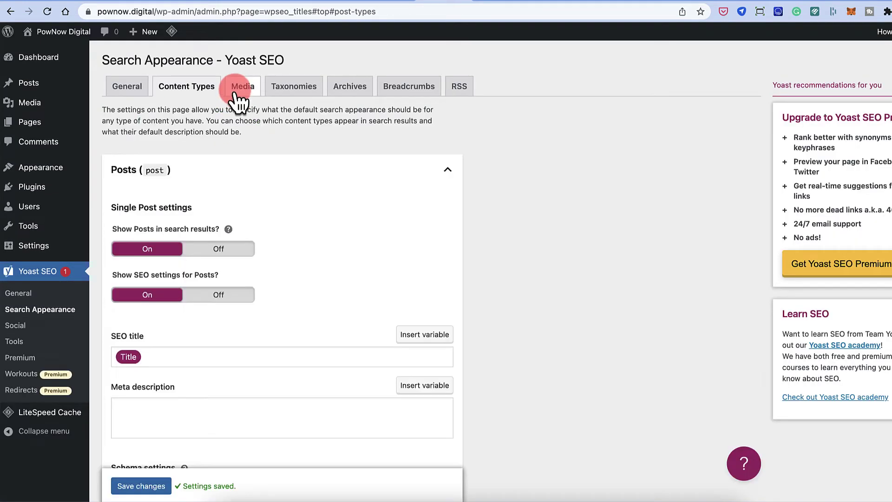
Save the Media settings with Redirect attachment URLs left on Yes
click(238, 90)
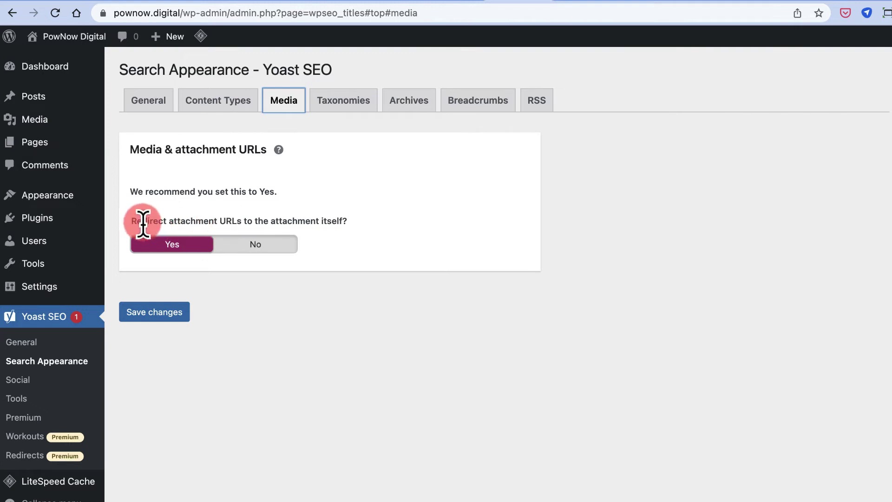
click(161, 310)
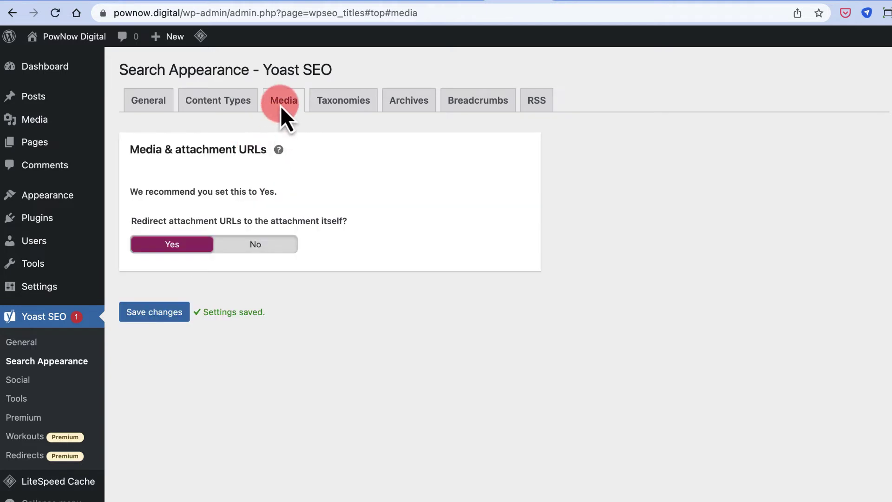
click(280, 106)
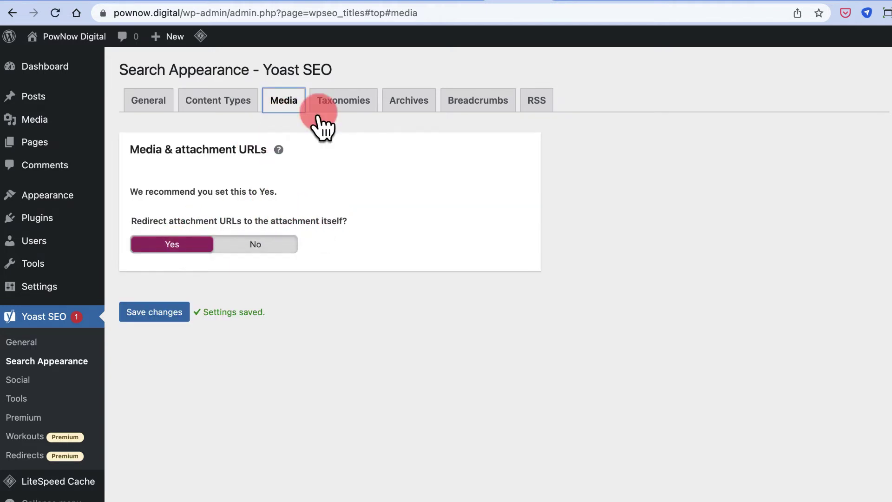
In Taxonomies, keep Categories shown in search results
click(342, 104)
scroll(305, 156, down, 1)
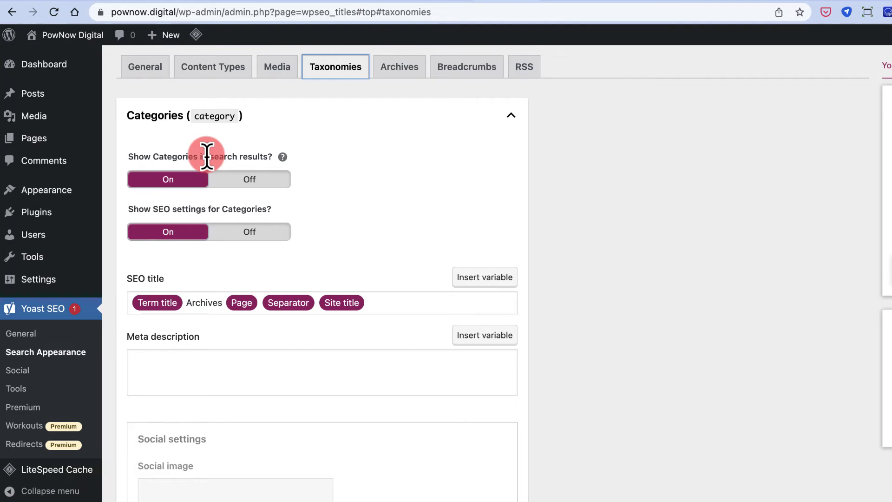
click(250, 180)
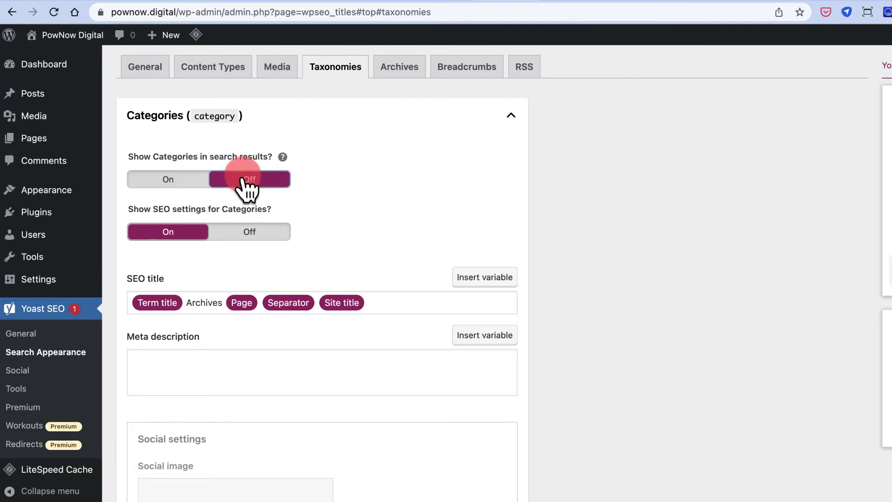
click(163, 181)
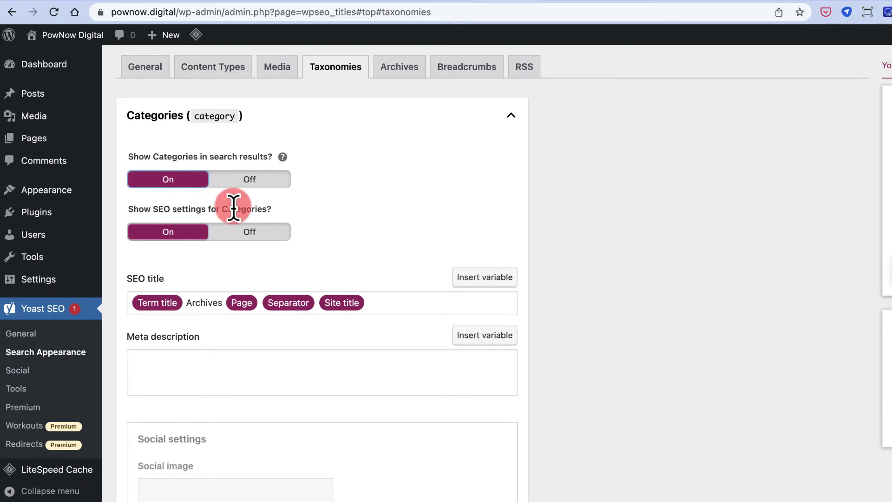
Hide Tags from search results and turn off their SEO settings
scroll(269, 230, down, 10)
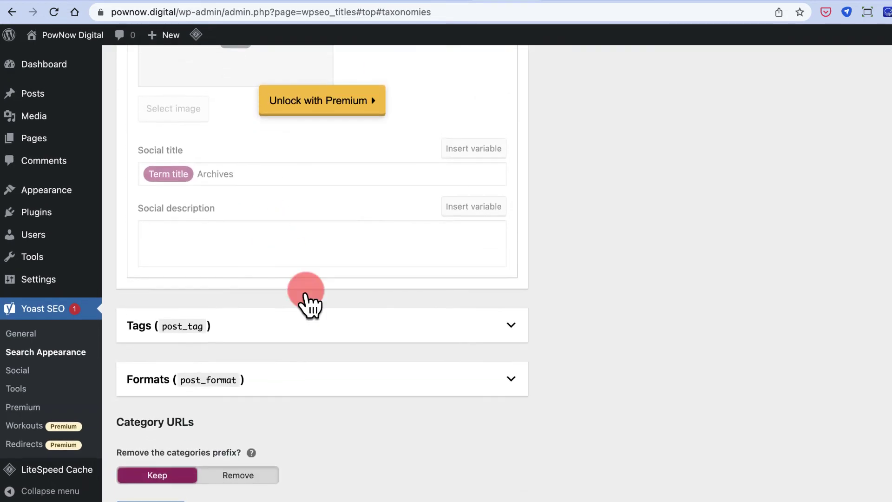
click(308, 325)
scroll(285, 241, down, 2)
click(235, 304)
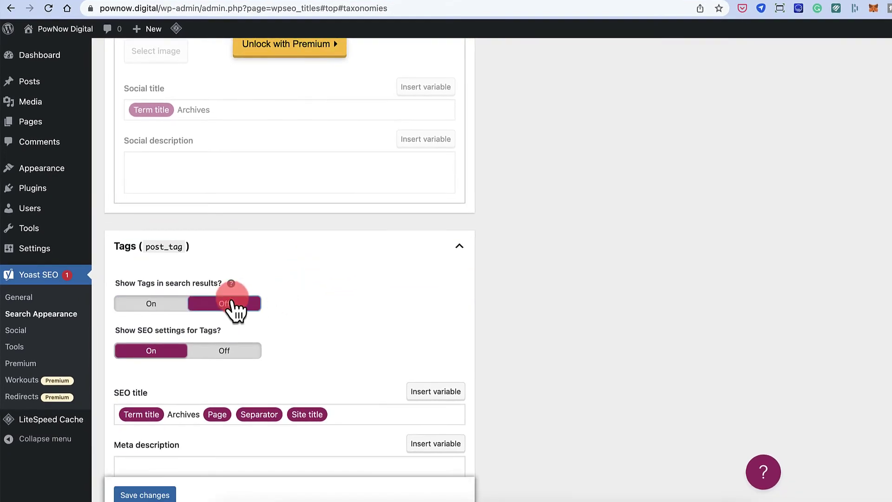
scroll(235, 306, down, 2)
click(225, 263)
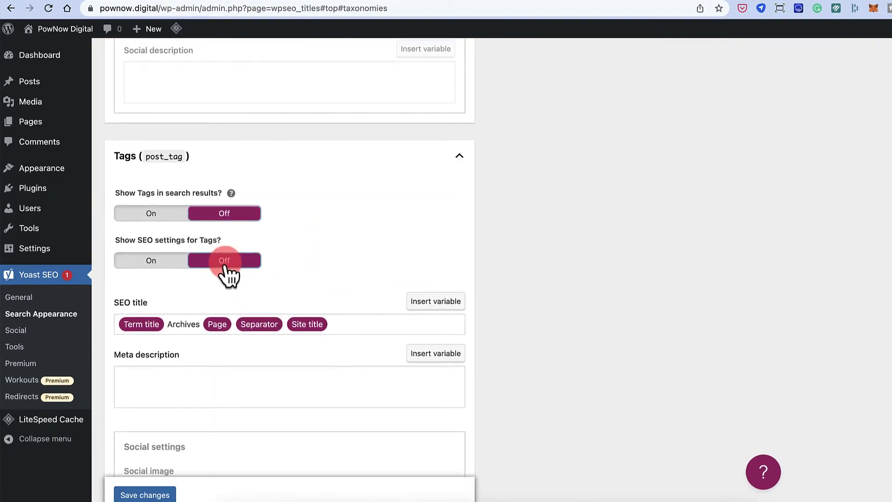
scroll(225, 268, down, 10)
Disable format-based archives and save the taxonomy settings
click(319, 340)
scroll(322, 346, down, 2)
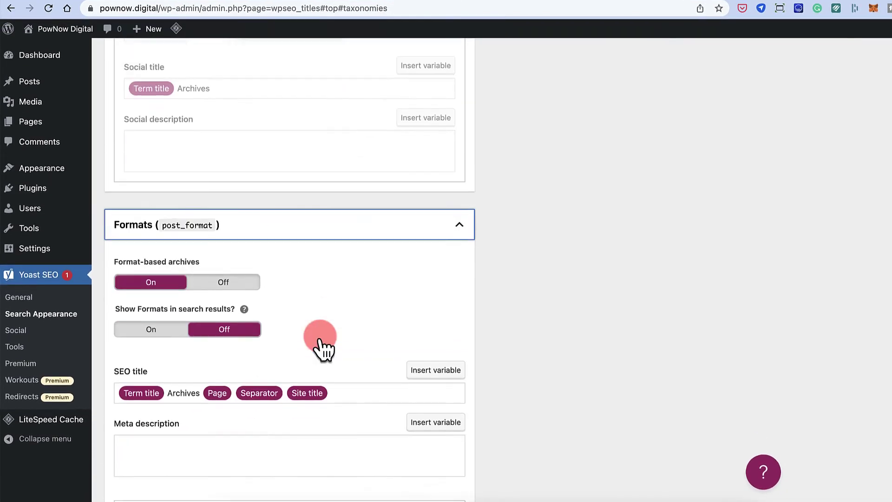
scroll(320, 344, down, 2)
click(225, 223)
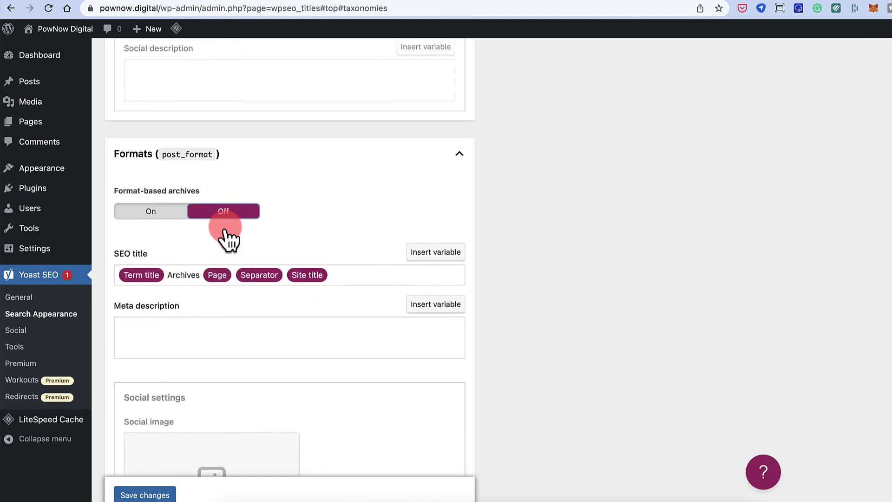
scroll(225, 233, down, 2)
scroll(220, 198, down, 3)
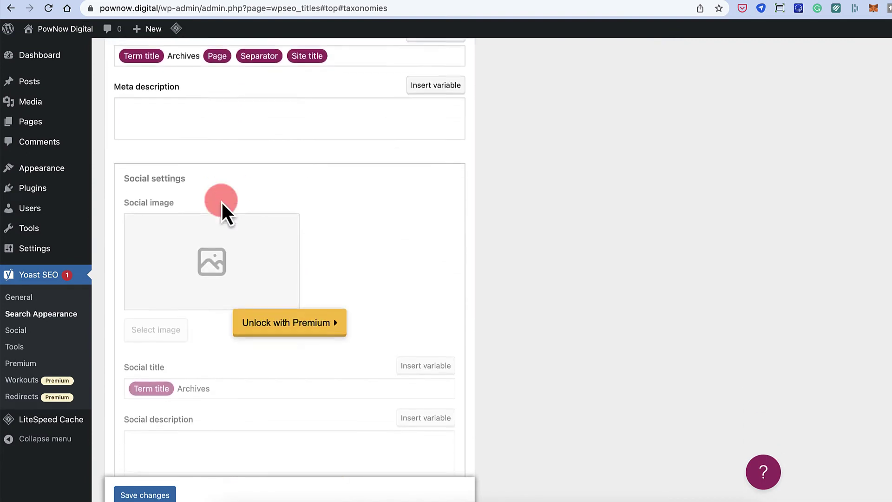
scroll(222, 209, down, 5)
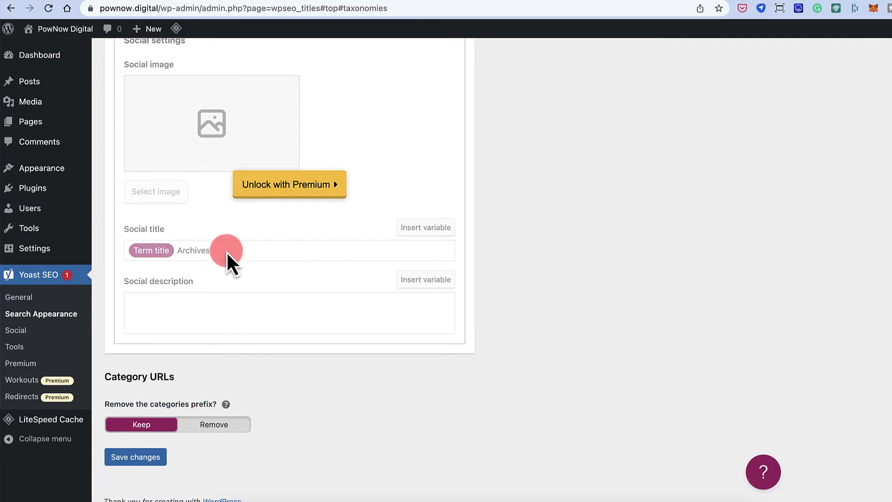
click(135, 458)
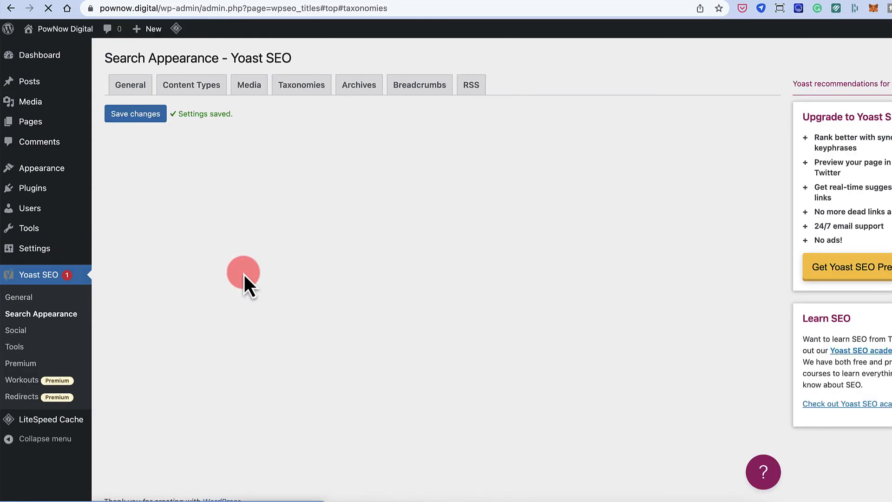
click(359, 85)
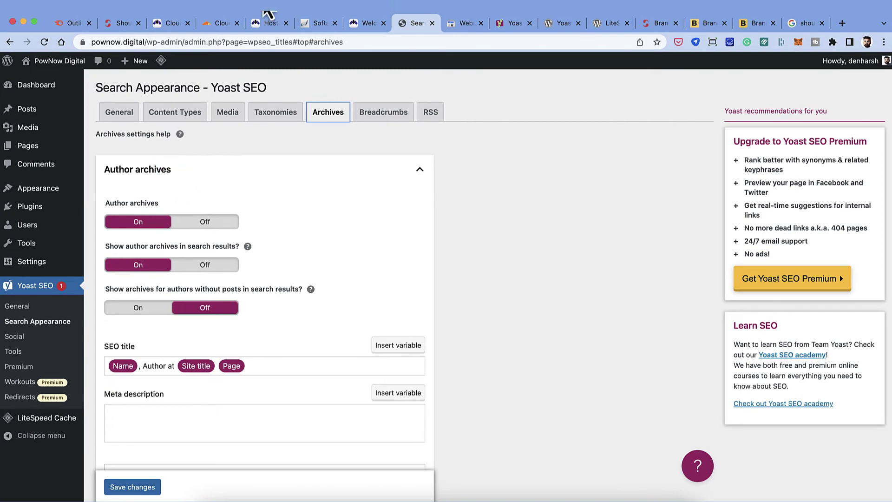
On ShoutMeLoud, open the author's post archive and go to its second page
click(456, 27)
scroll(406, 248, down, 10)
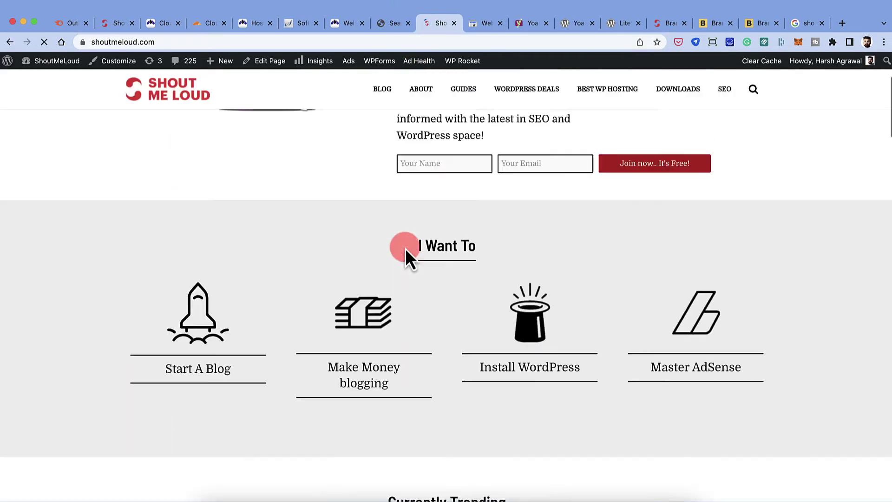
click(367, 331)
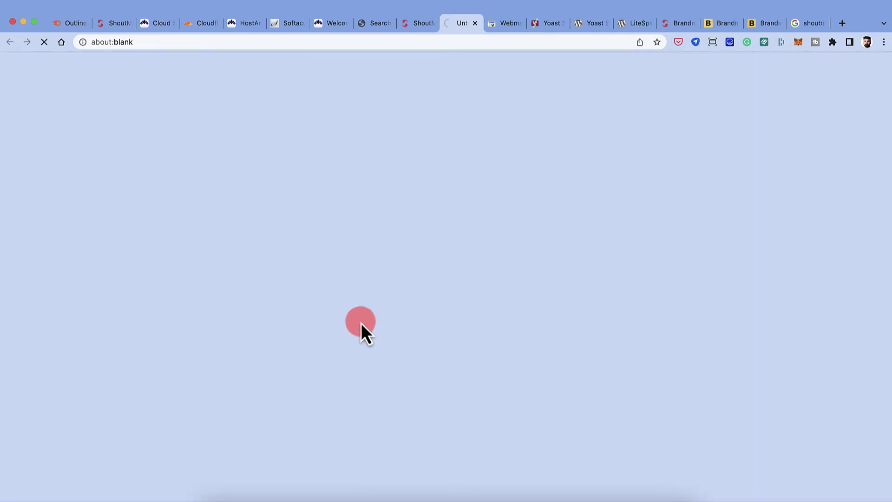
click(430, 22)
click(431, 23)
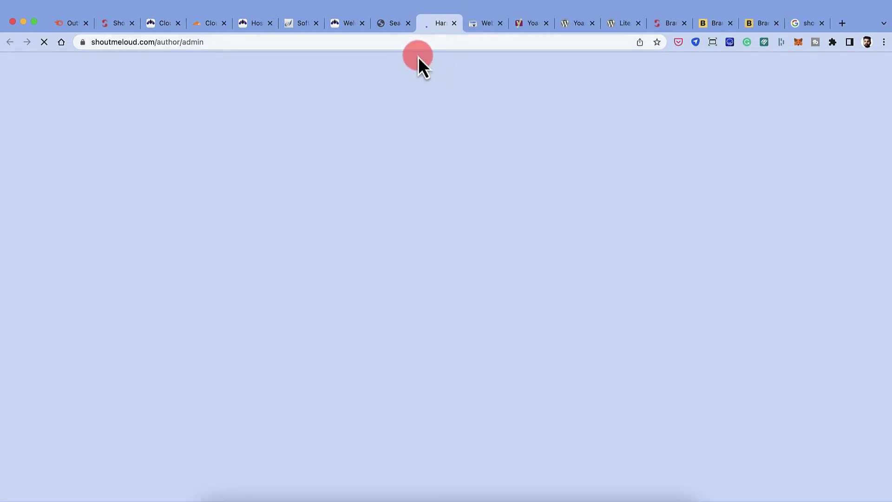
mouse_move(424, 53)
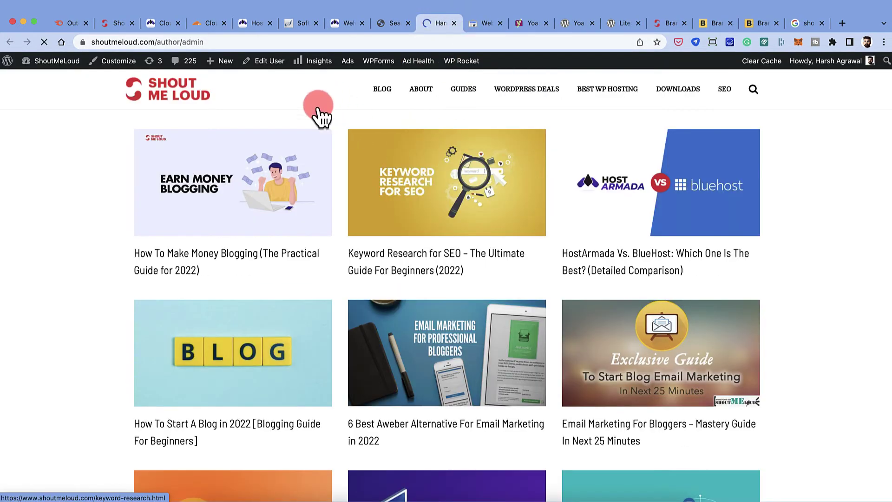
scroll(320, 179, down, 5)
scroll(319, 179, down, 7)
scroll(318, 179, up, 12)
scroll(318, 177, down, 8)
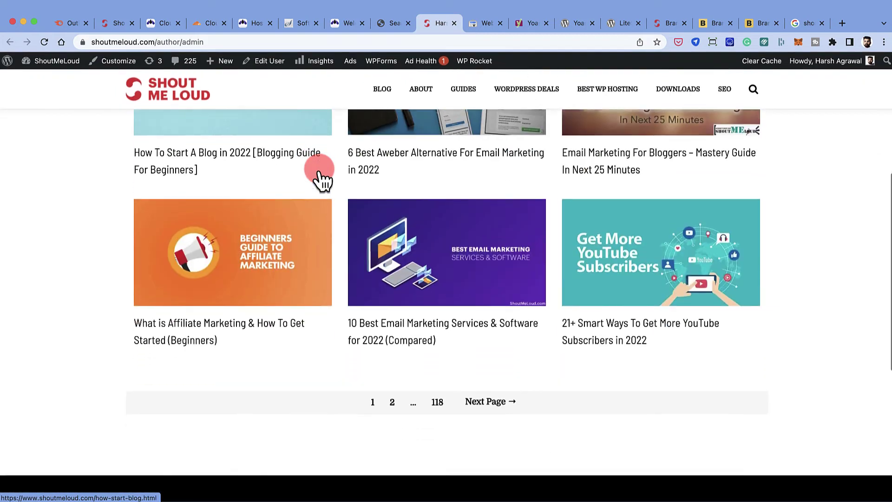
click(392, 351)
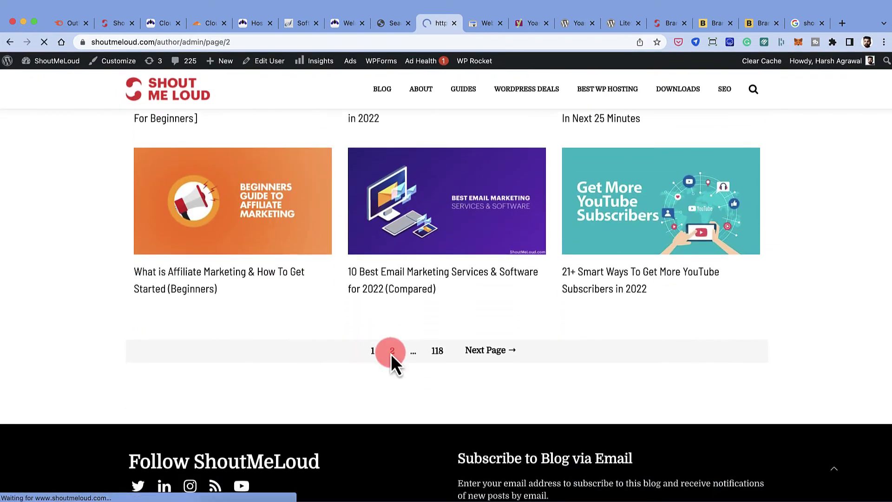
Switch Author archives to Off in Yoast's Archives settings
click(385, 23)
click(264, 116)
click(207, 220)
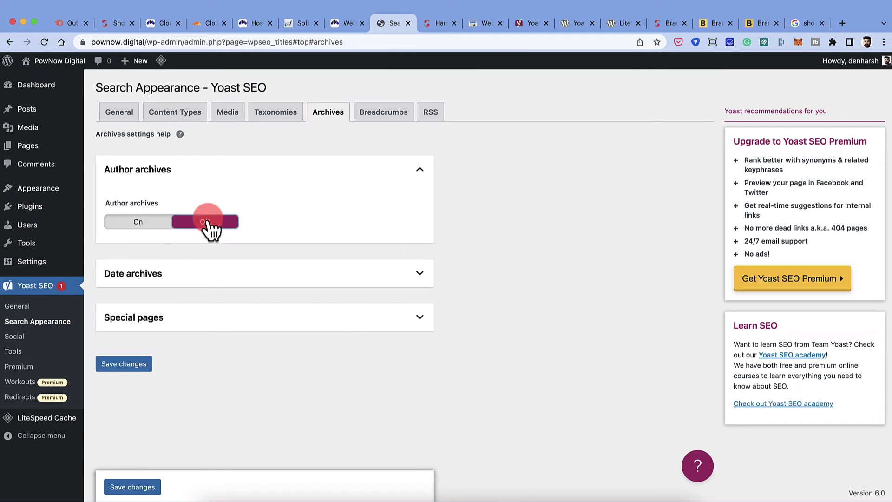
Turn Date archives Off and save the archive settings
click(191, 275)
click(209, 327)
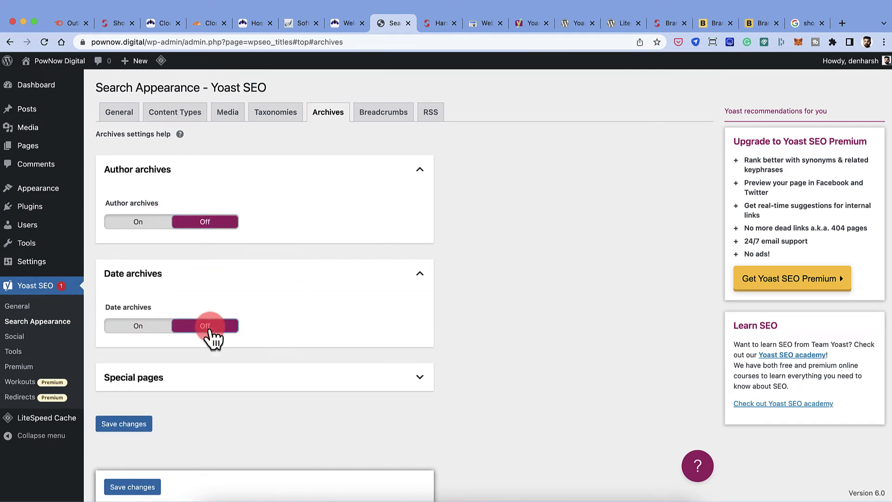
click(221, 374)
scroll(219, 368, down, 2)
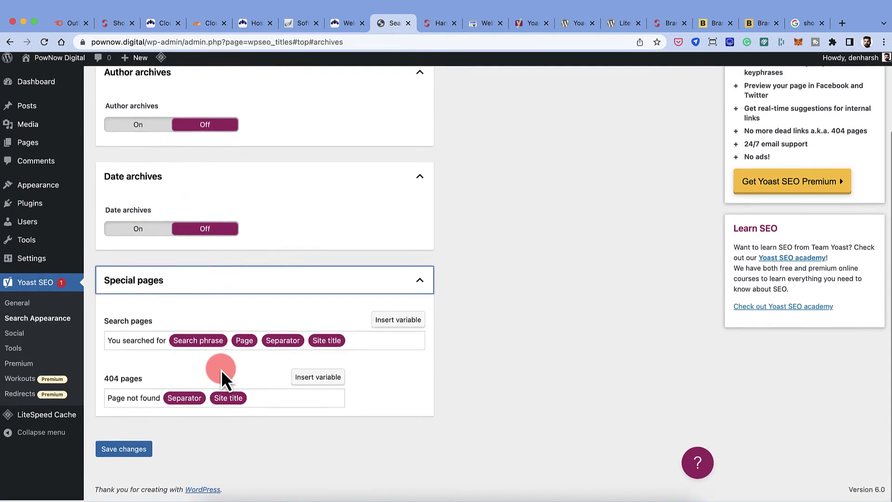
click(125, 451)
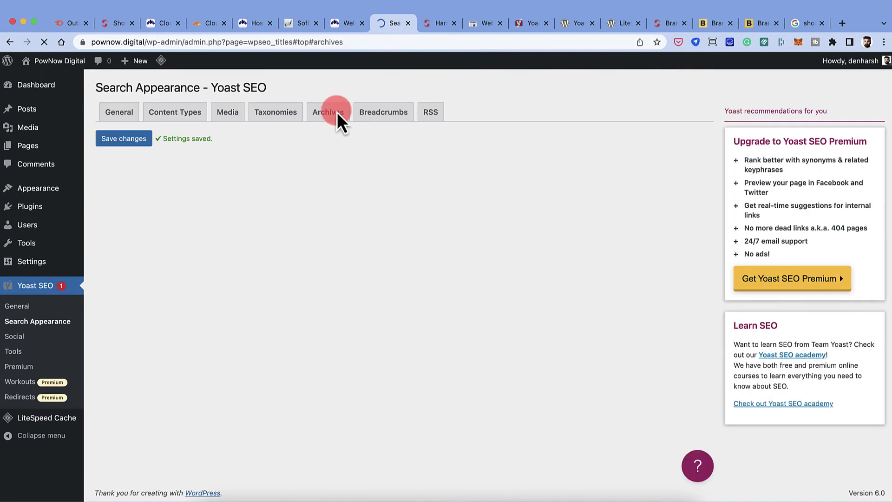
Recheck that Author archives is Off and save the archive settings again
click(325, 119)
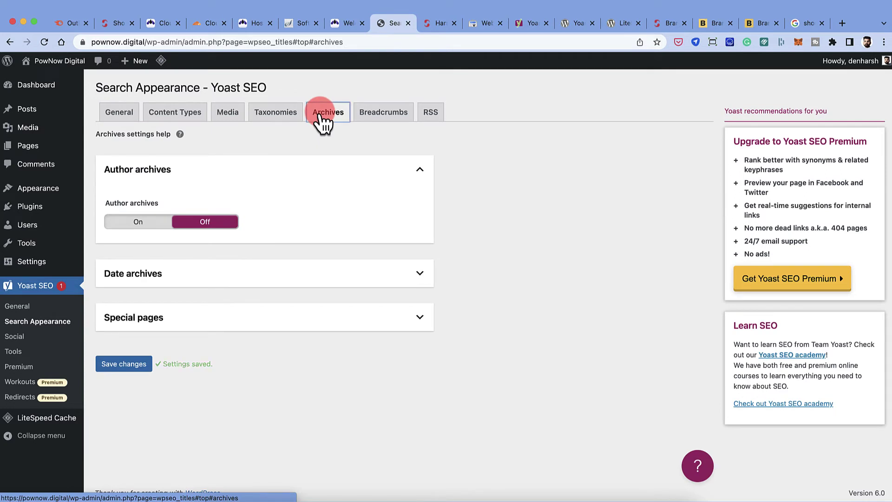
click(131, 223)
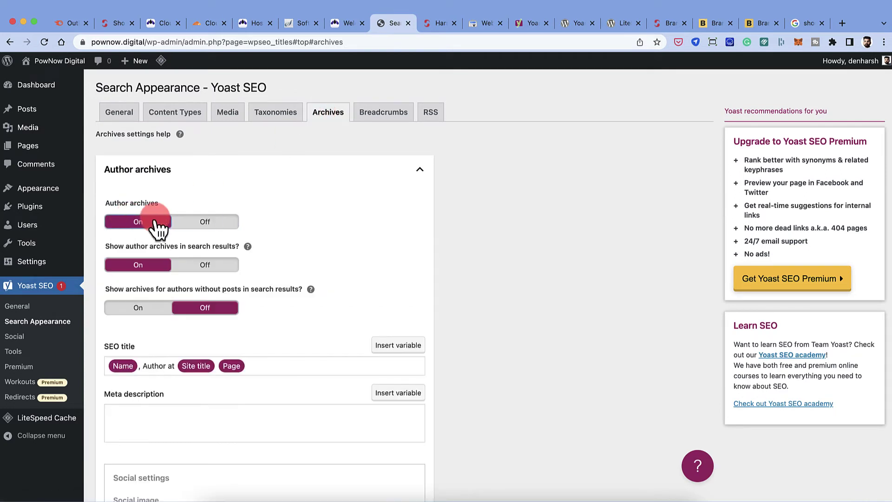
click(204, 223)
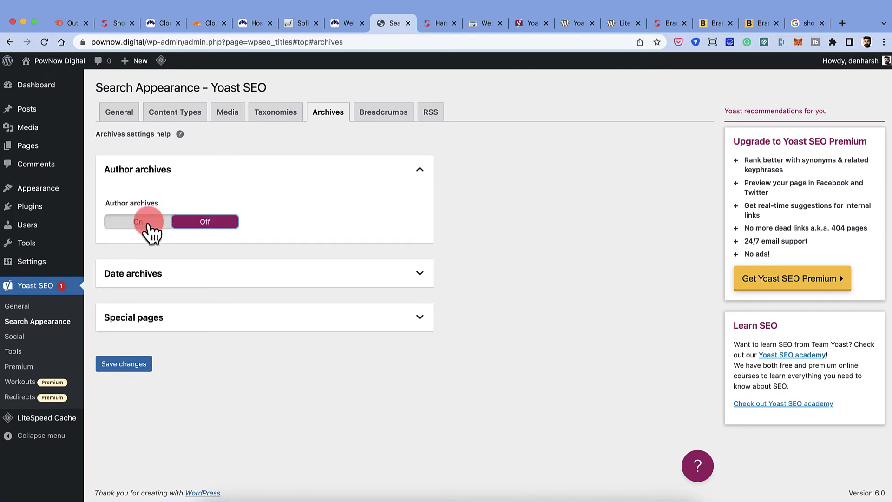
click(155, 223)
click(195, 223)
click(139, 364)
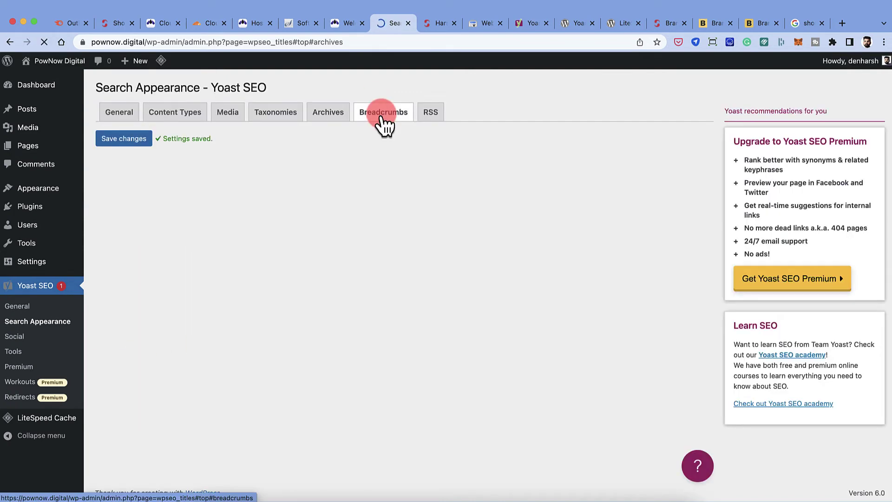
click(382, 119)
Open ShoutMeLoud's 'How To Build Internal Links for SEO in WordPress?' article and highlight its breadcrumb trail
click(437, 24)
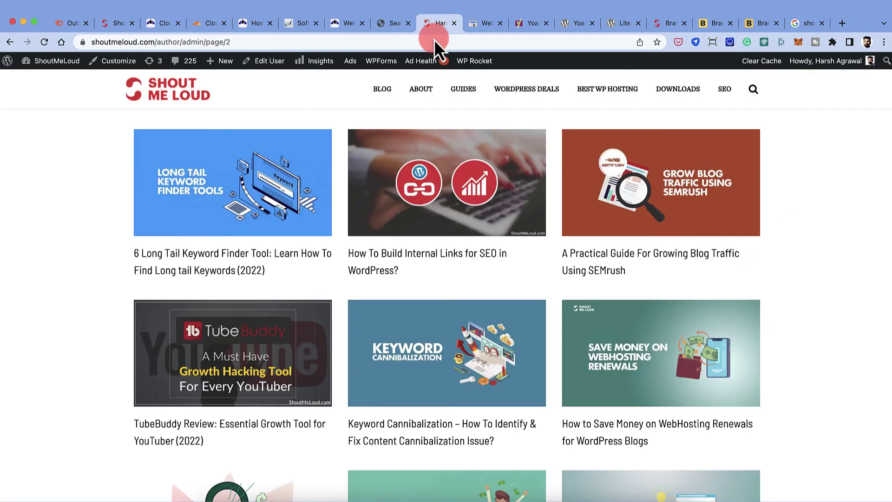
click(381, 268)
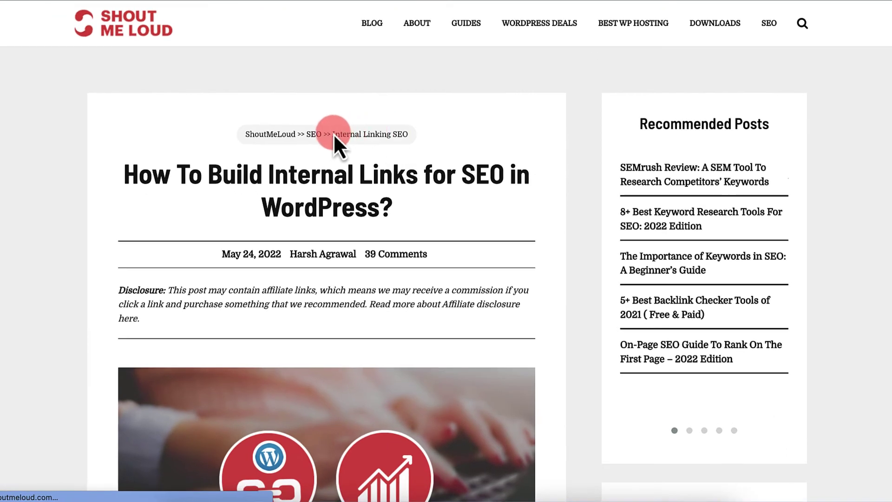
triple_click(333, 133)
click(371, 212)
drag(370, 212, 139, 171)
drag(408, 135, 430, 132)
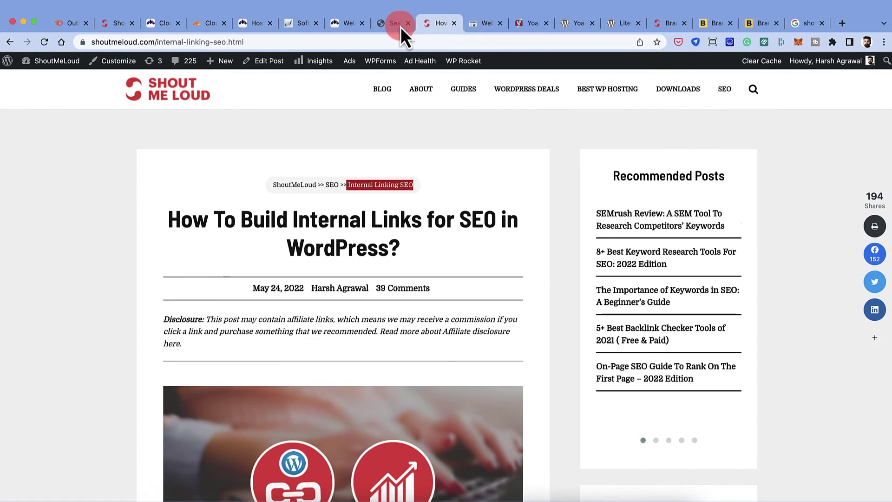
click(398, 23)
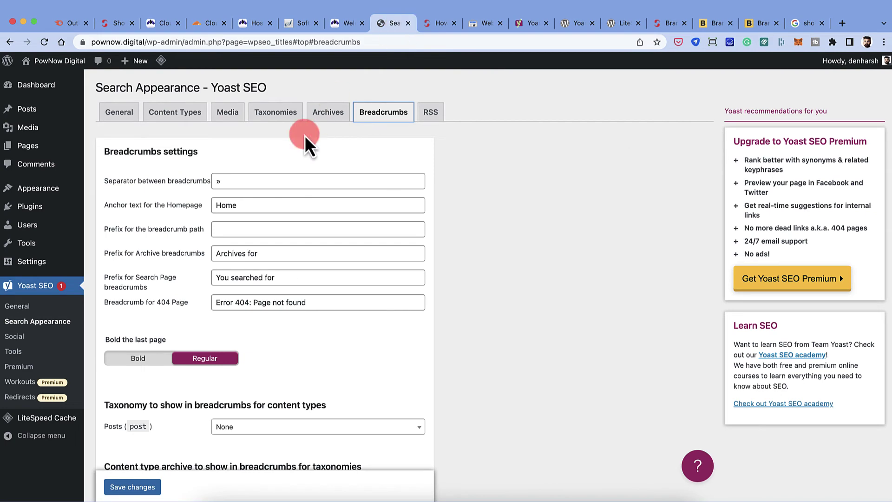
Change the breadcrumb homepage anchor text from 'Home' to PowNow and save
scroll(247, 226, down, 3)
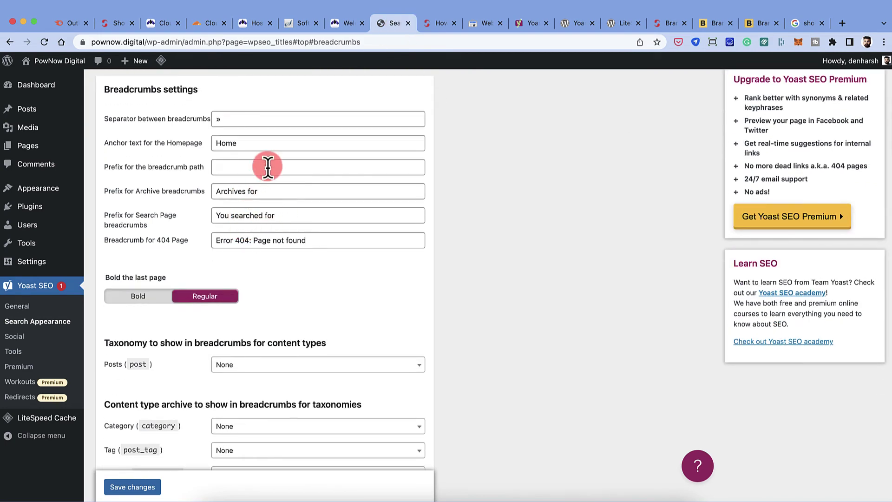
click(425, 26)
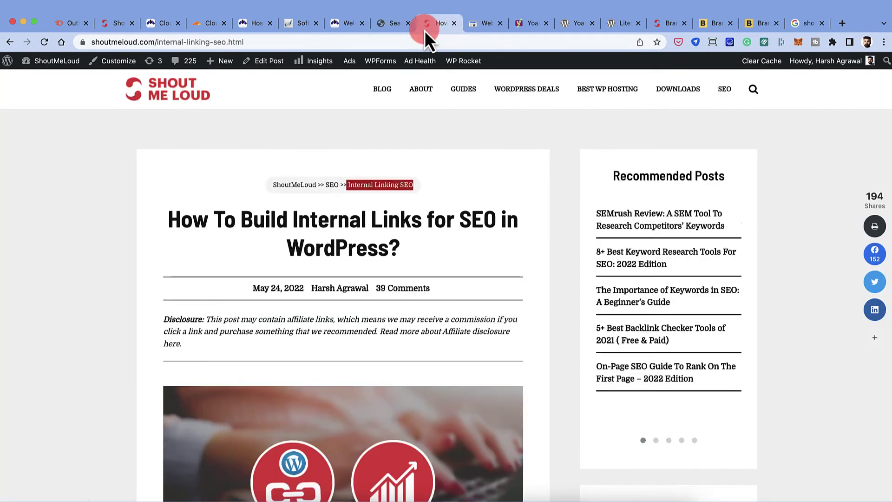
click(391, 27)
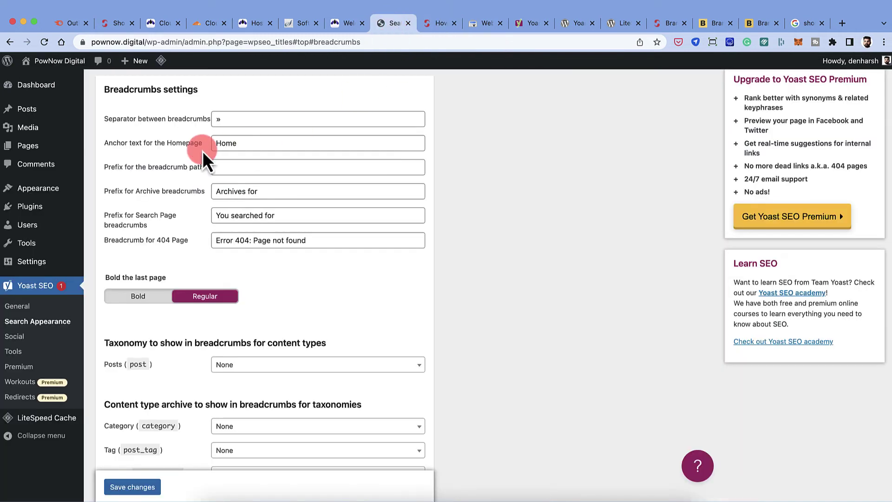
double_click(238, 145)
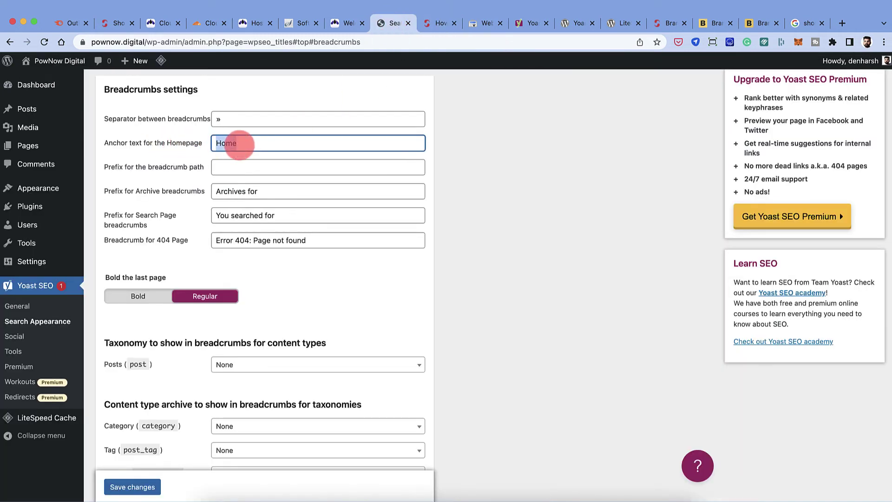
key(BackSpace)
double_click(264, 136)
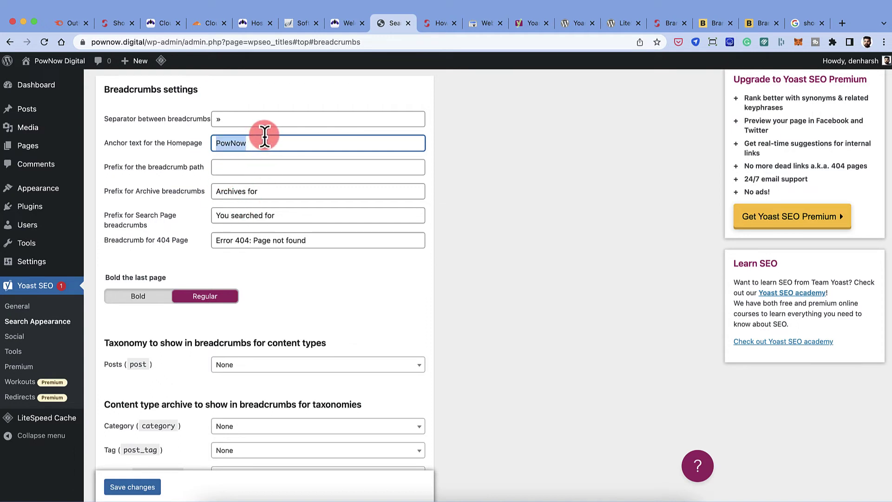
text(SEO Services)
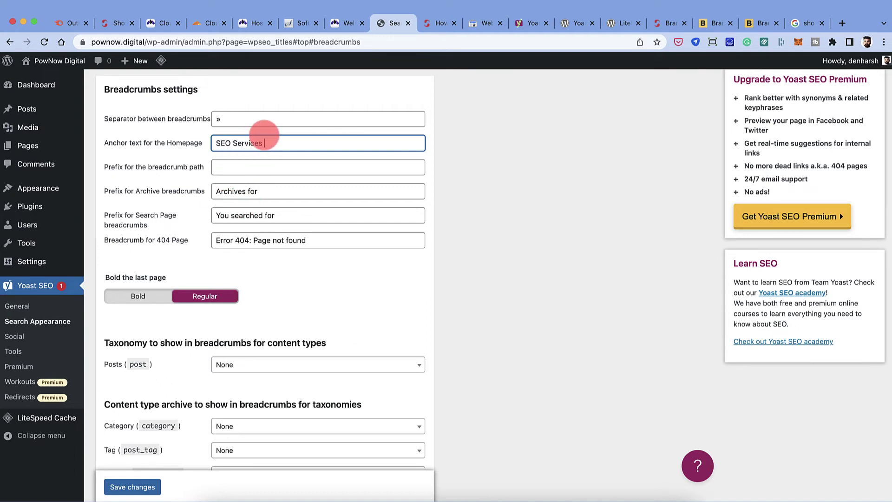
triple_click(264, 136)
text(PowNow)
scroll(239, 200, down, 3)
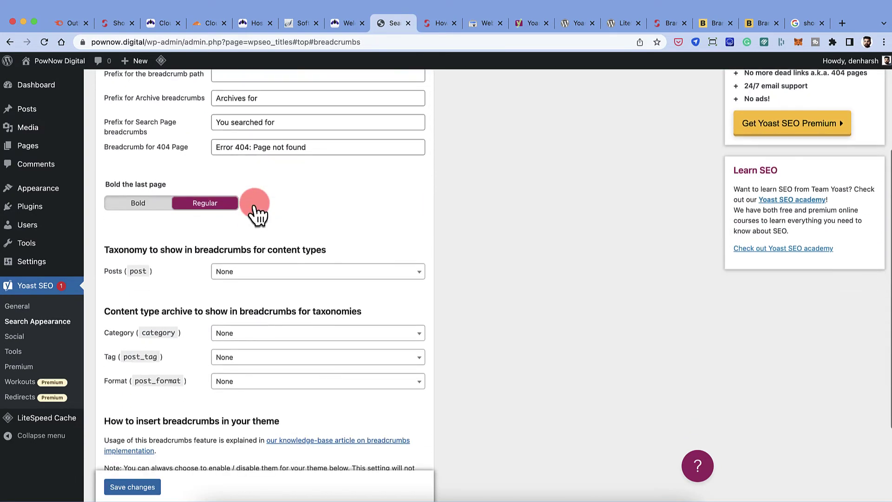
scroll(213, 199, down, 2)
scroll(241, 193, down, 2)
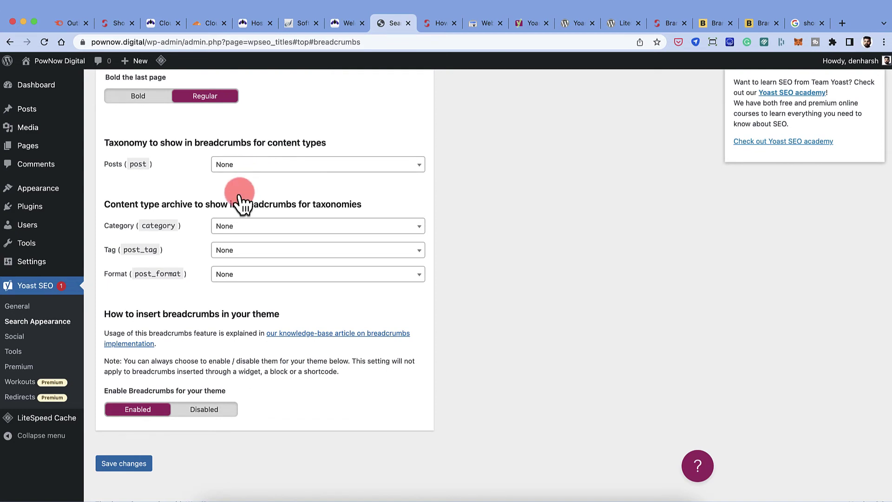
click(135, 465)
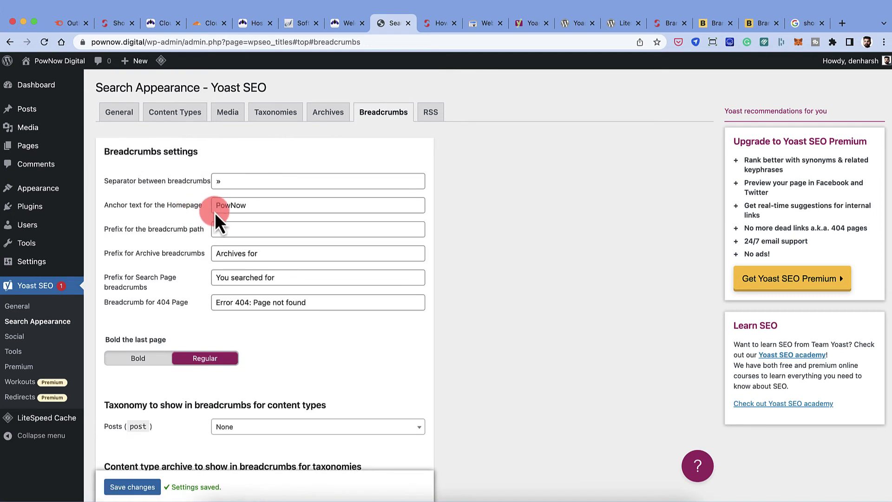
Save the RSS settings, keeping 'The post %%POSTLINK%% appeared first on %%BLOGLINK%%.' after each post
click(430, 122)
click(286, 185)
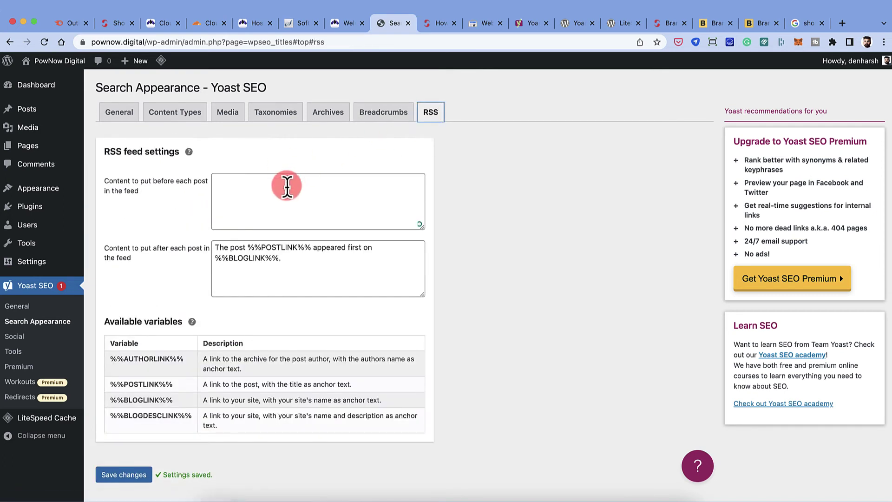
scroll(287, 185, down, 1)
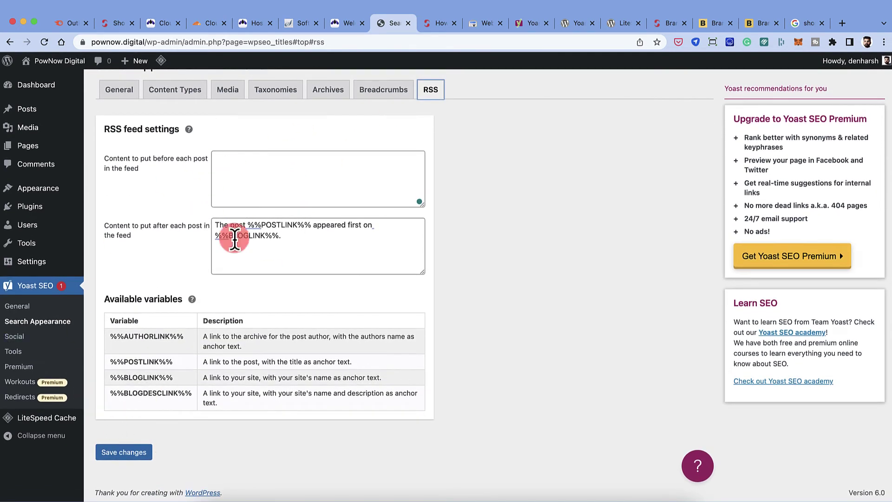
click(126, 454)
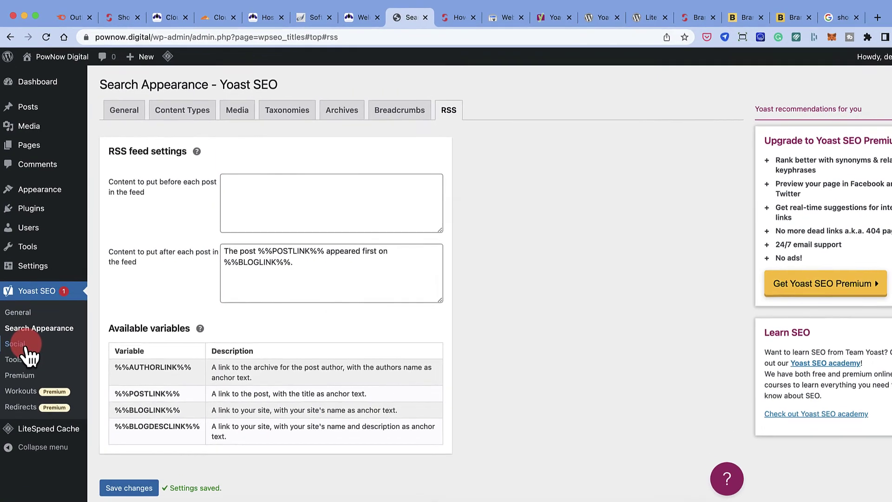
Review the Social Accounts, Facebook and Twitter settings, ending on the Pinterest tab
click(25, 345)
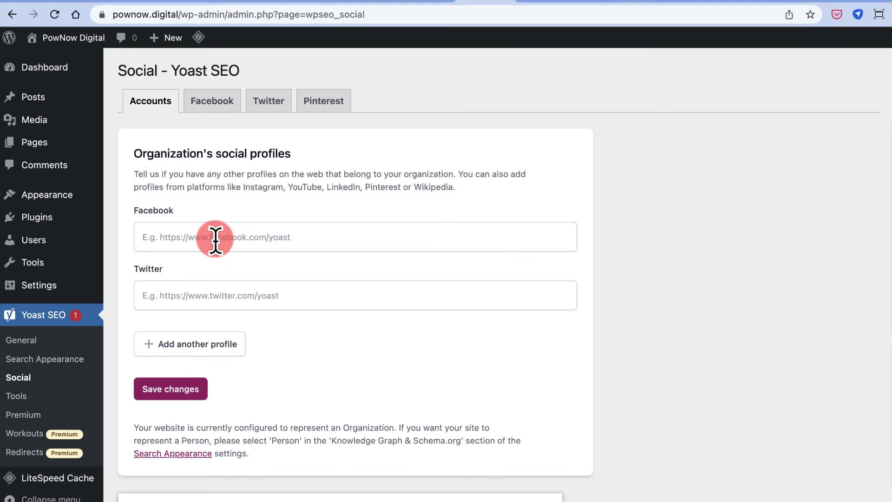
scroll(215, 199, down, 2)
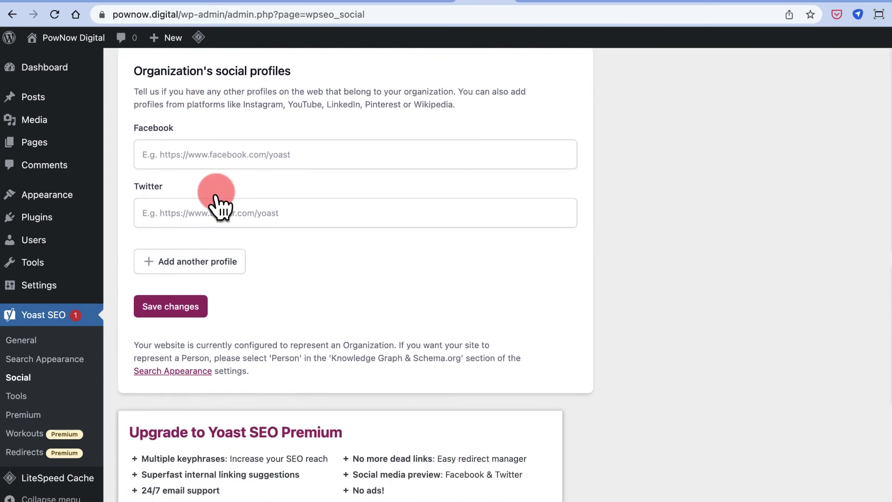
scroll(217, 193, up, 2)
click(212, 108)
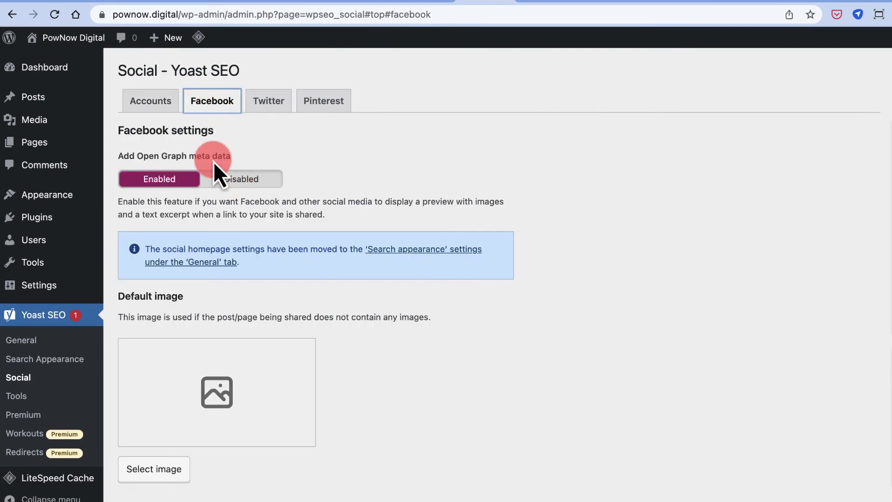
click(174, 97)
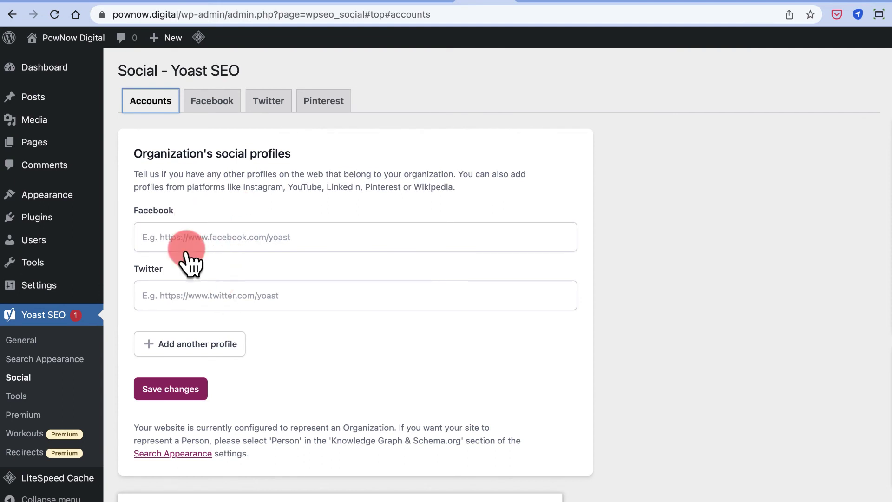
click(253, 111)
click(218, 110)
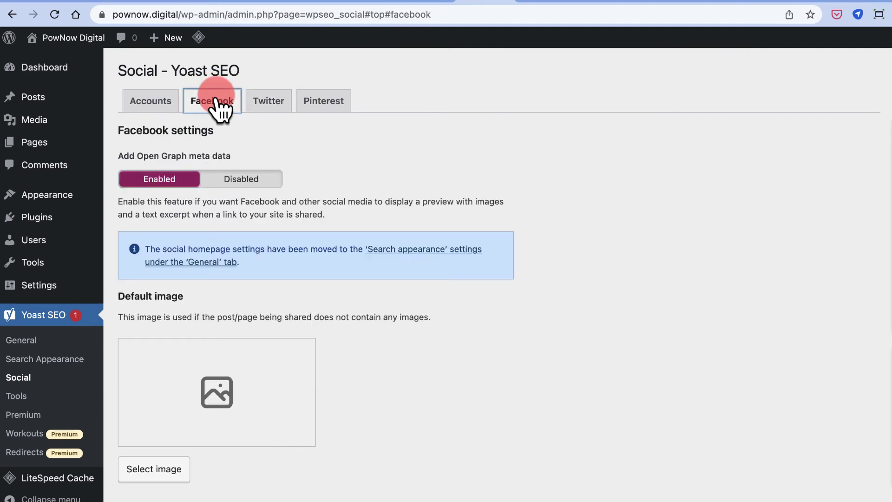
scroll(222, 352, down, 1)
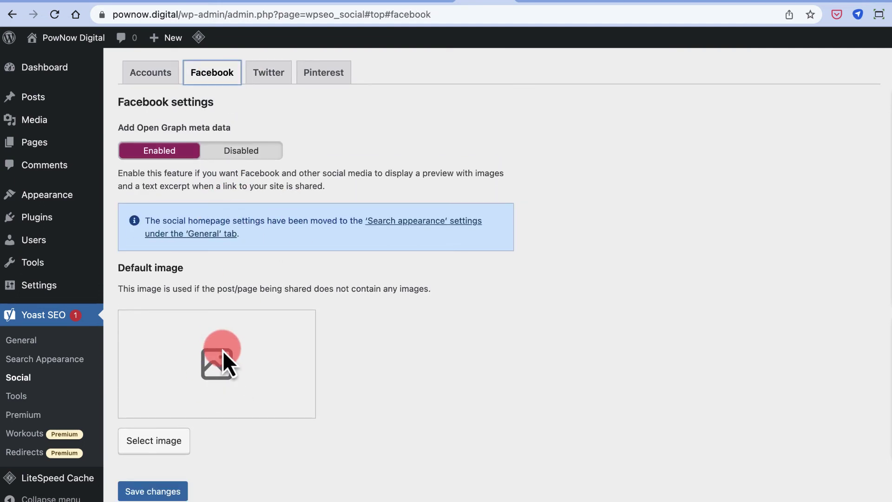
scroll(222, 350, down, 3)
scroll(251, 231, up, 4)
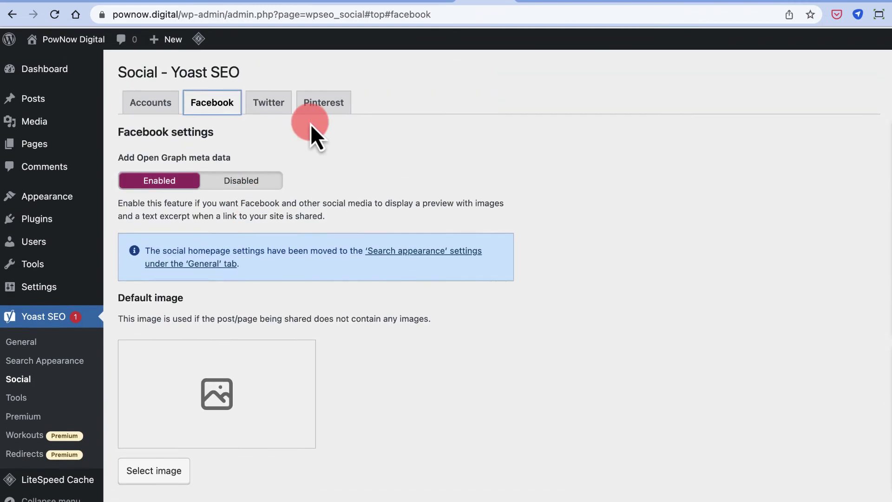
click(310, 109)
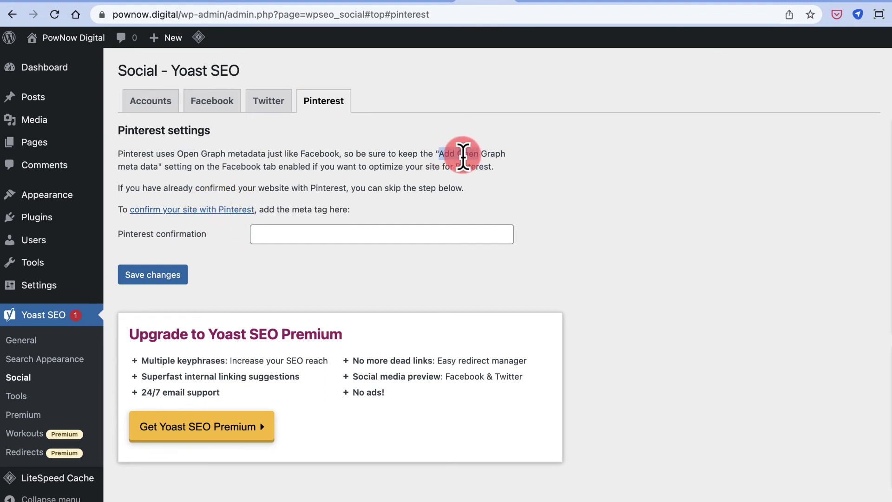
Highlight the Pinterest tab's Open Graph note, then go to the Yoast SEO Tools page
drag(439, 154, 158, 168)
click(242, 188)
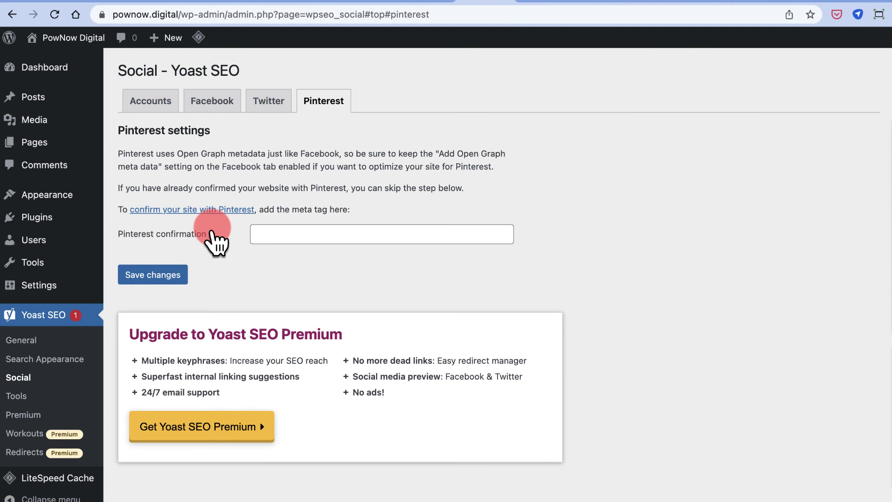
click(27, 394)
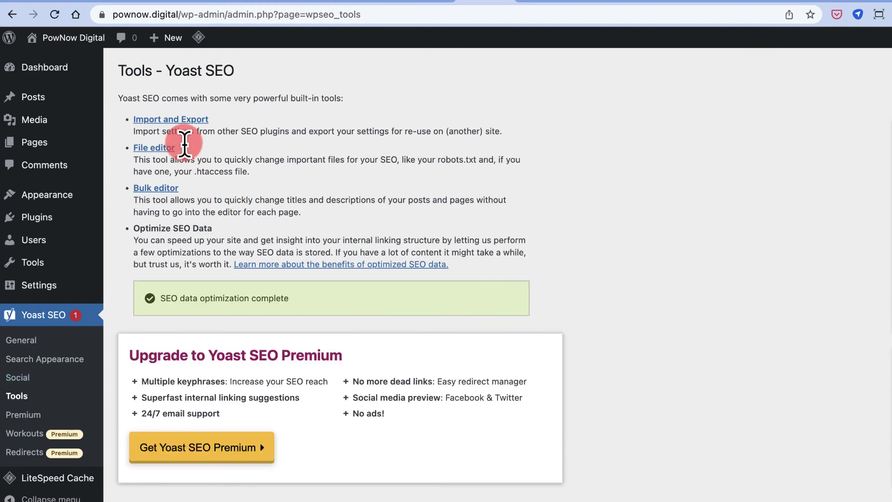
View the Yoast SEO Premium page, then the General dashboard reporting zero problems
click(28, 415)
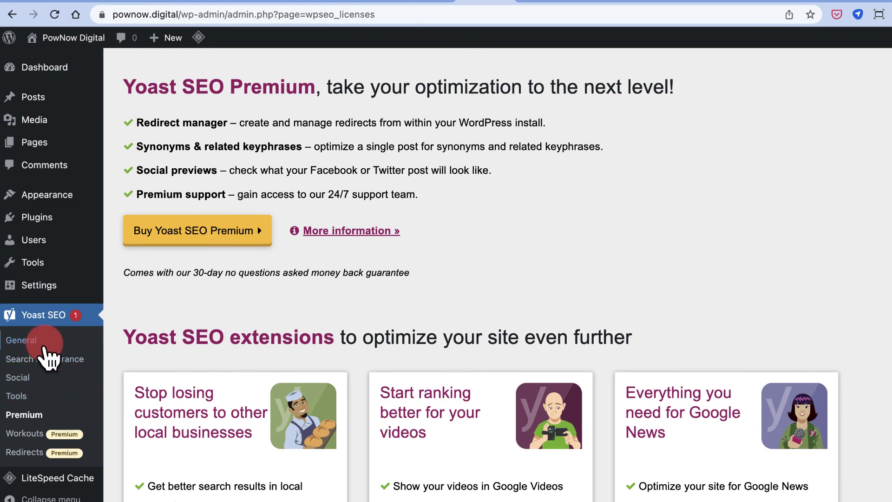
scroll(259, 252, down, 5)
scroll(259, 252, up, 7)
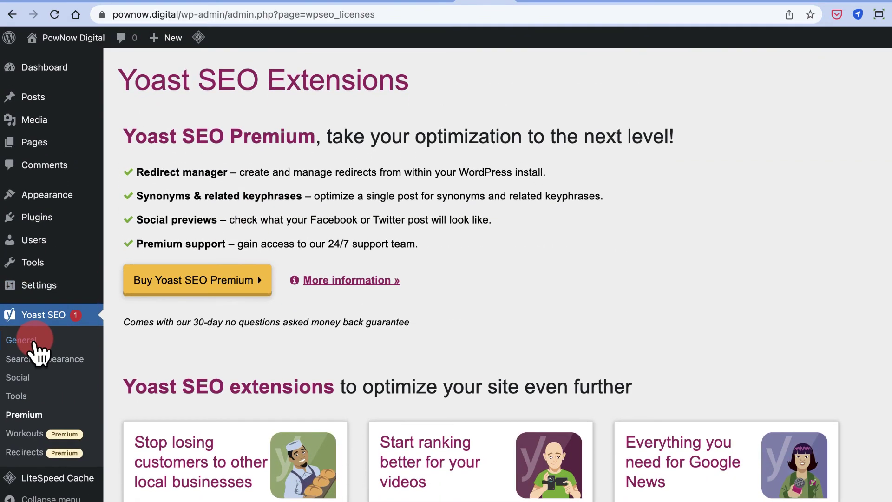
click(35, 347)
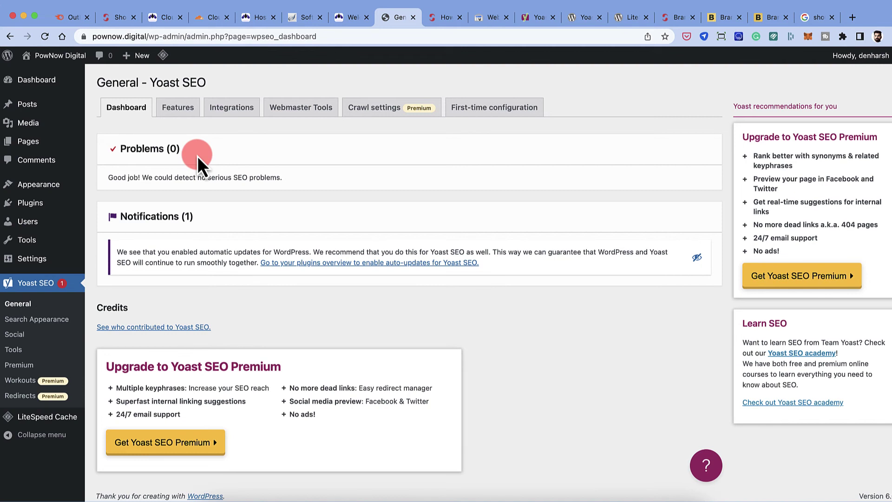
Start a new post in a separate browser tab and switch to it
mouse_move(34, 103)
super+click(117, 123)
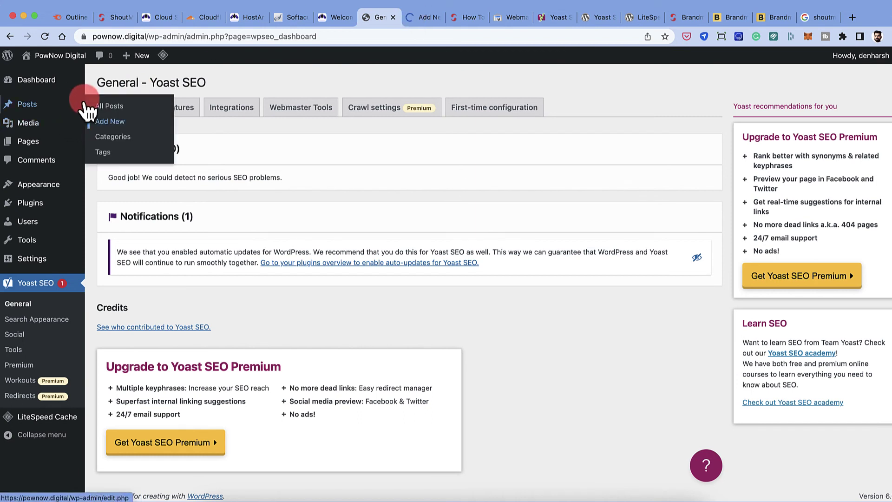
click(413, 19)
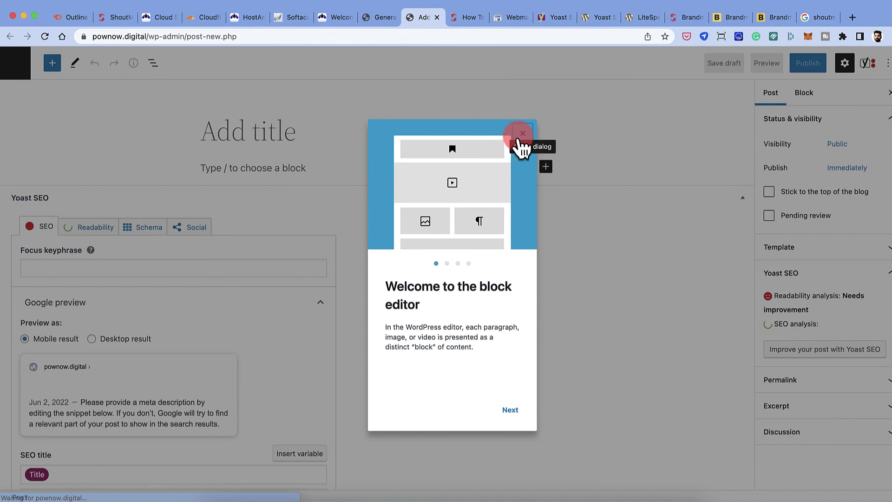
Dismiss the editor welcome dialog and inspect the Yoast Focus keyphrase and Slug fields
click(522, 134)
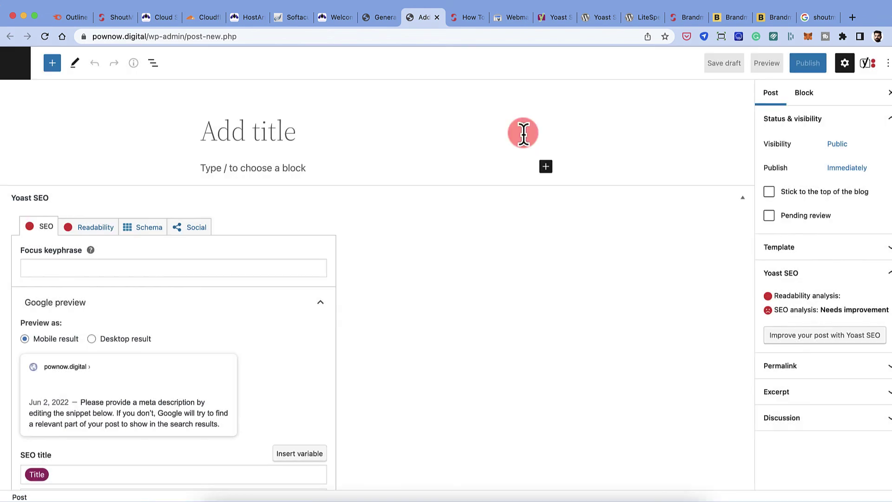
scroll(175, 293, down, 2)
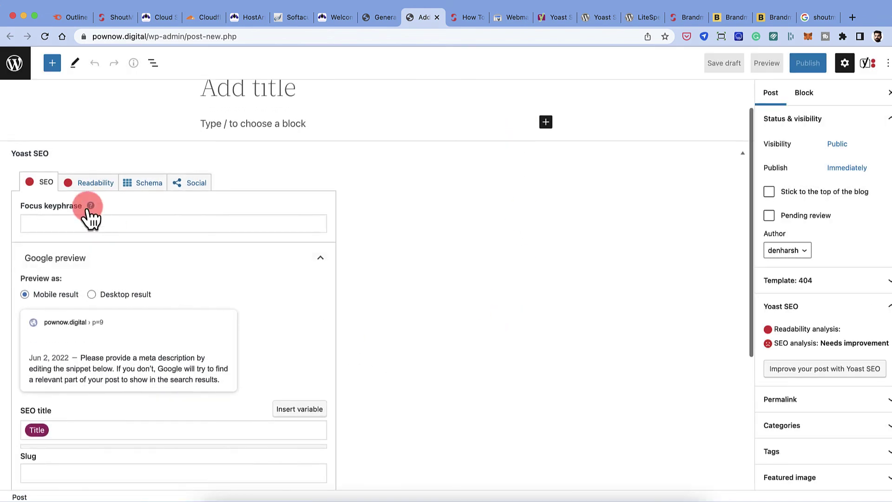
click(73, 223)
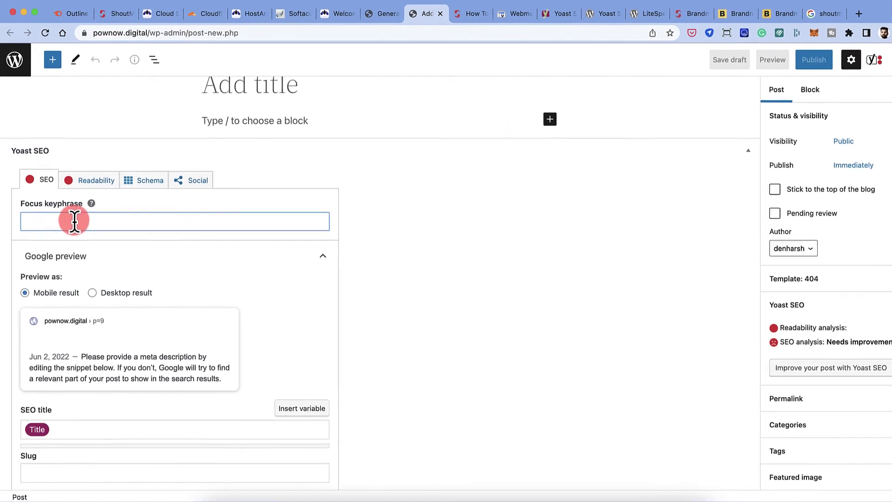
scroll(104, 253, down, 3)
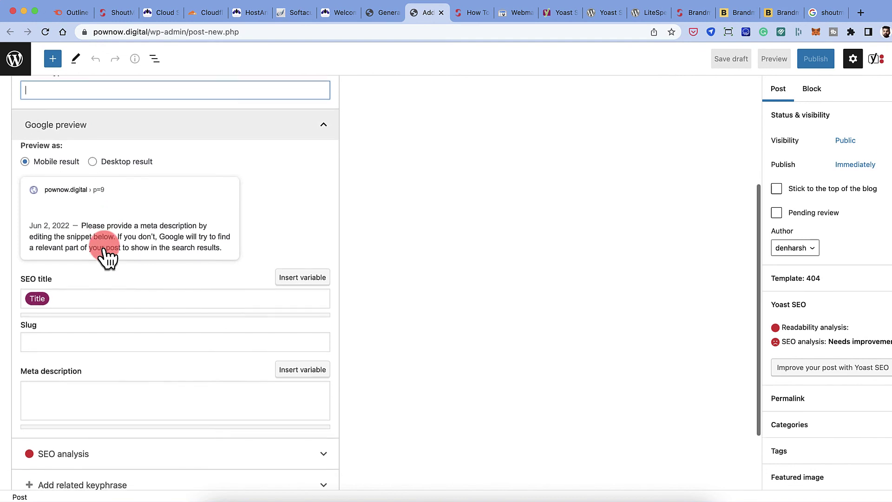
click(91, 338)
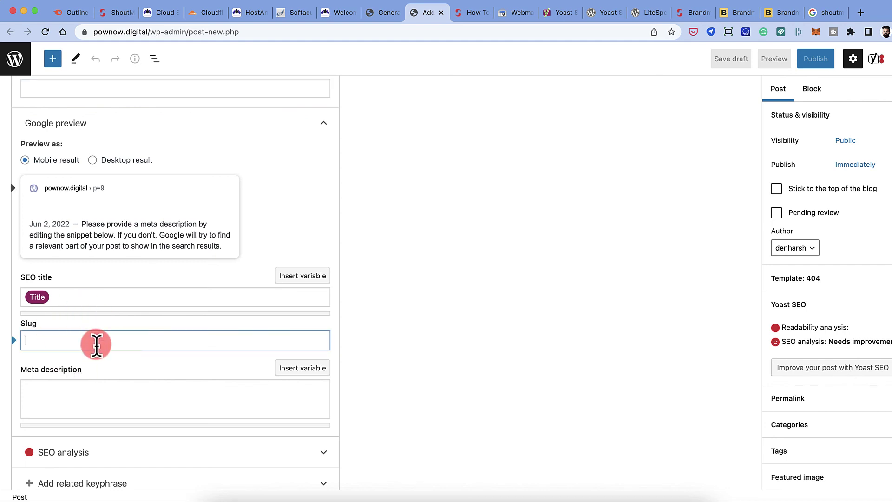
scroll(96, 342, down, 1)
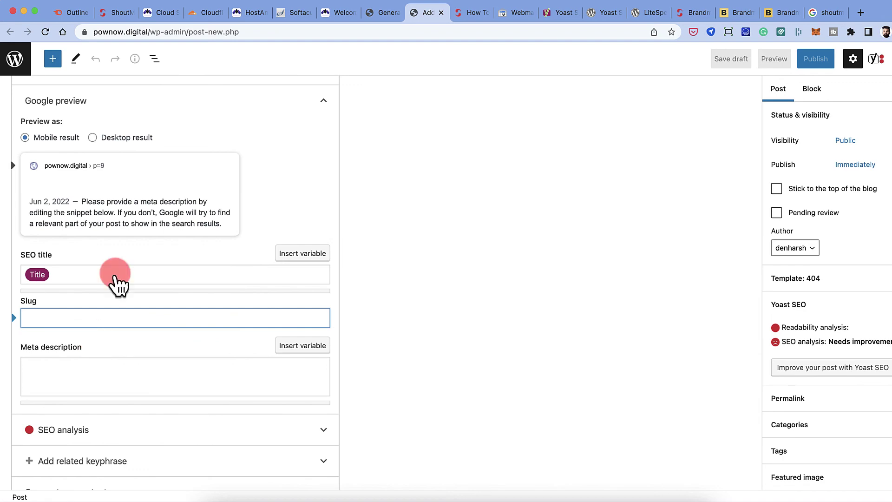
Bring the Yoast SEO General dashboard tab back to the front after rechecking the post editor
click(378, 18)
click(420, 14)
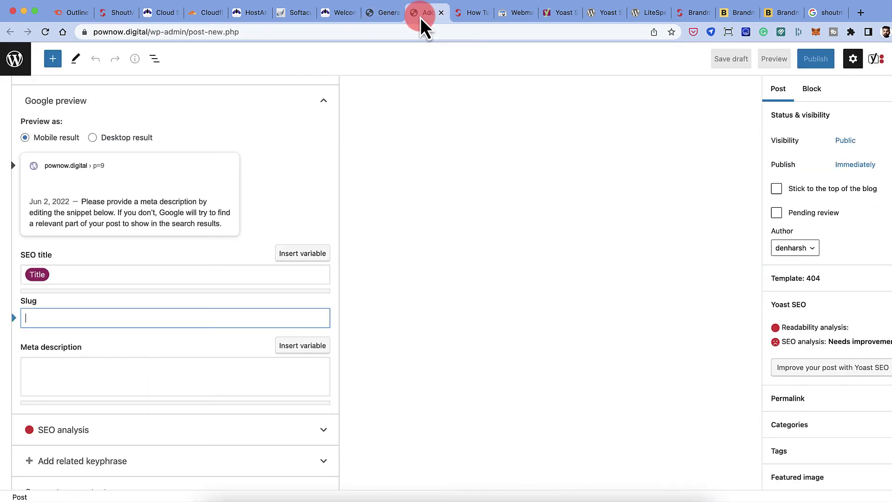
click(386, 12)
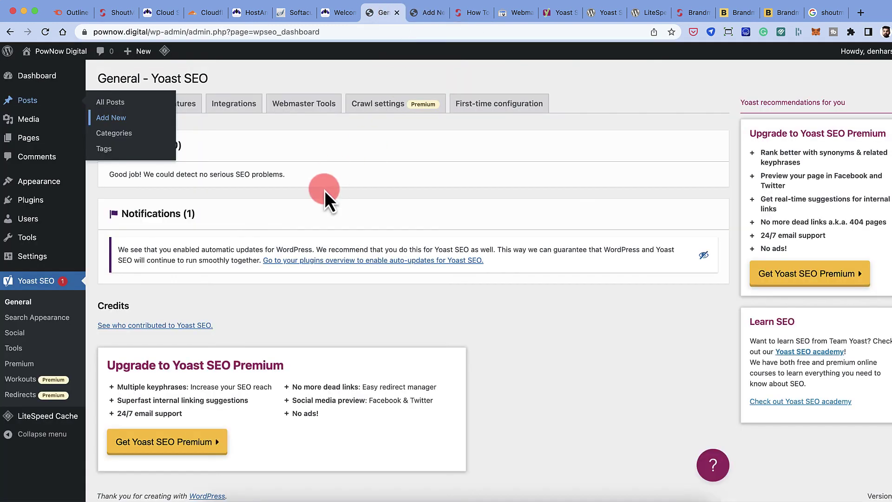